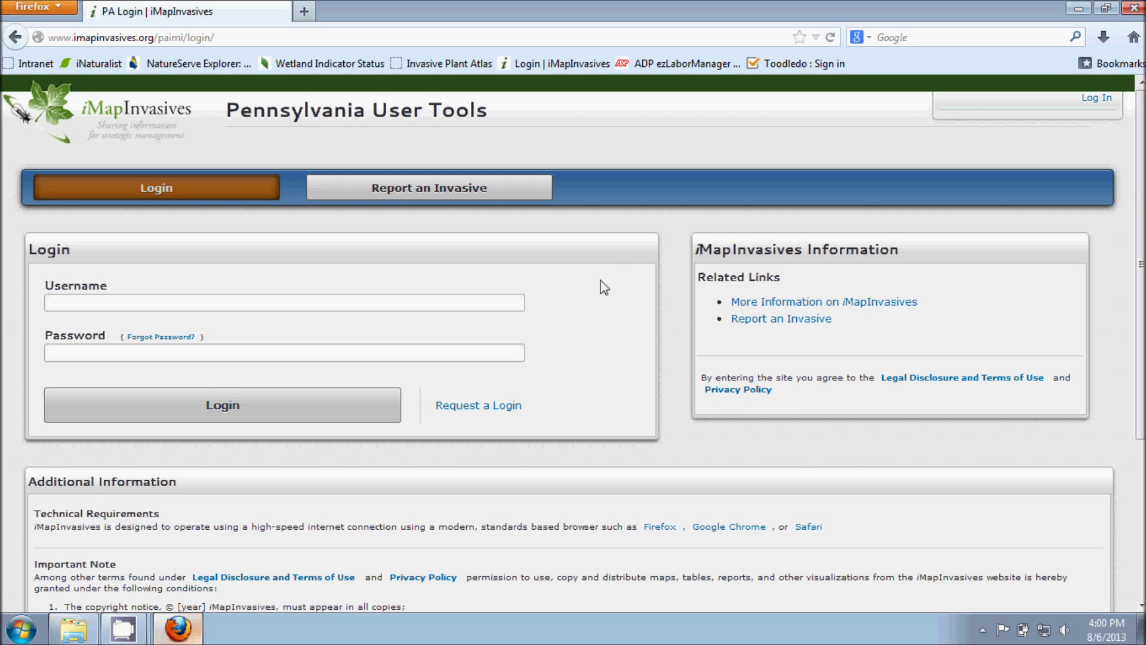
# Step: Log in to Pennsylvania User Tools with your username and password and start a new Observation entry
pyautogui.click(337, 309)
pyautogui.write('am')
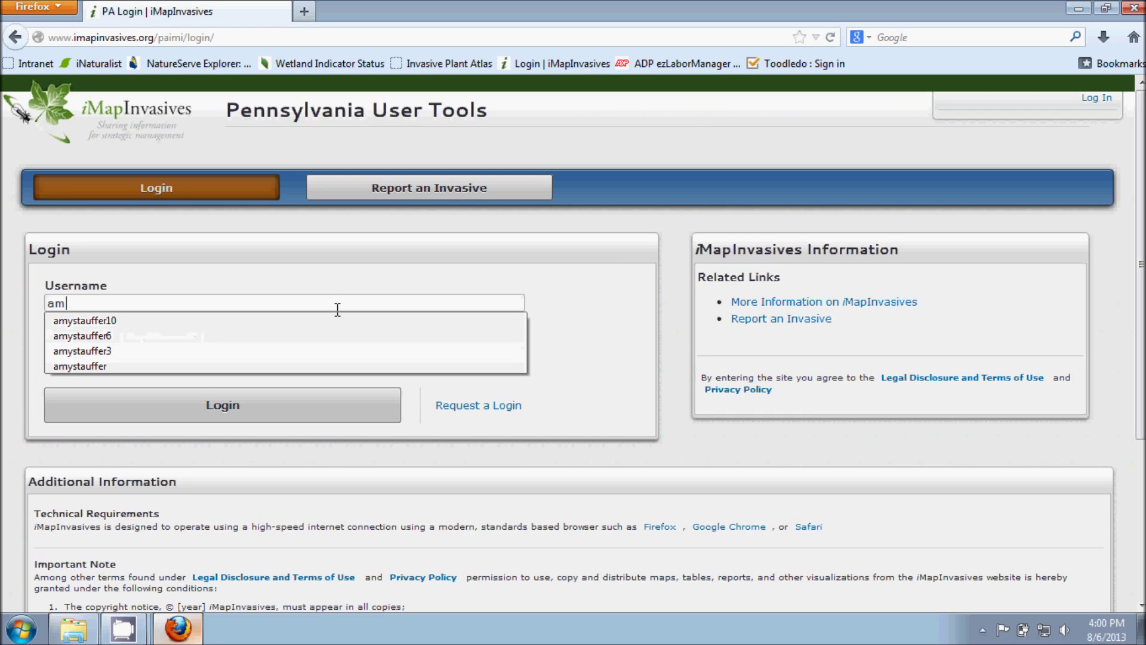
pyautogui.write('ystauffer6')
pyautogui.press('Tab')
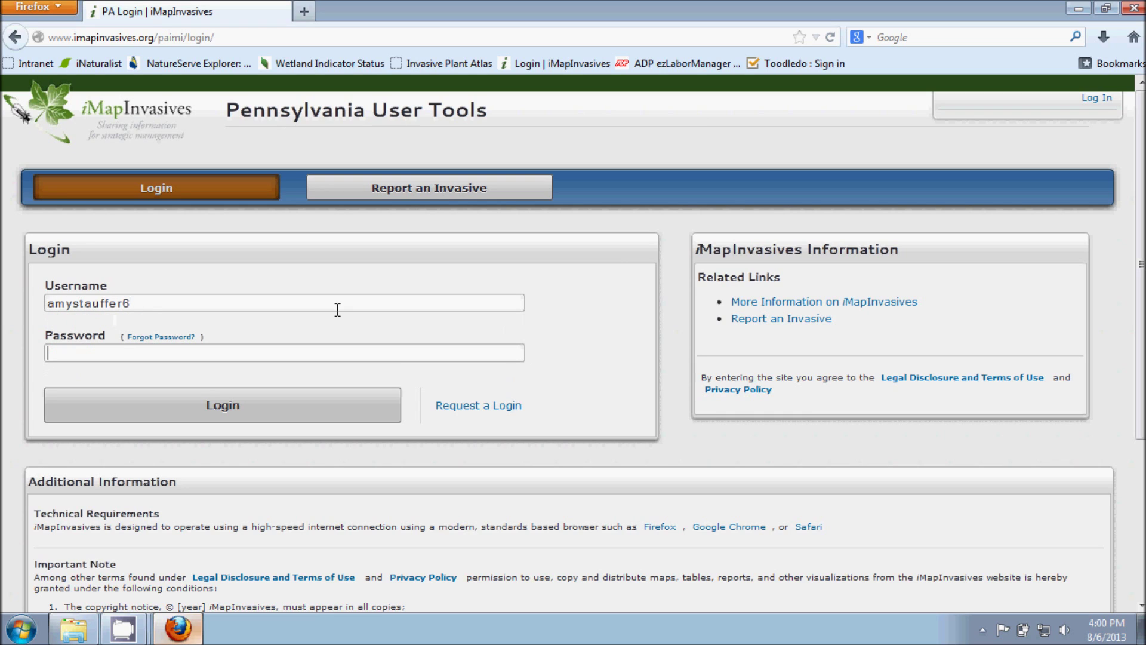
pyautogui.write('***********')
pyautogui.click(322, 413)
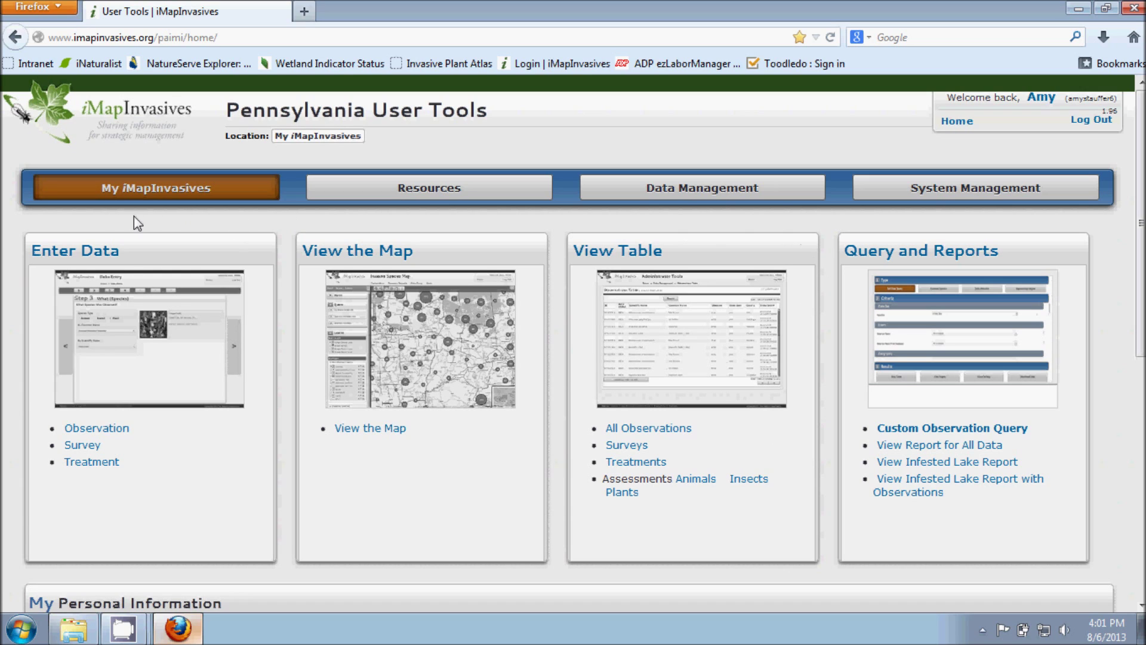
pyautogui.click(74, 254)
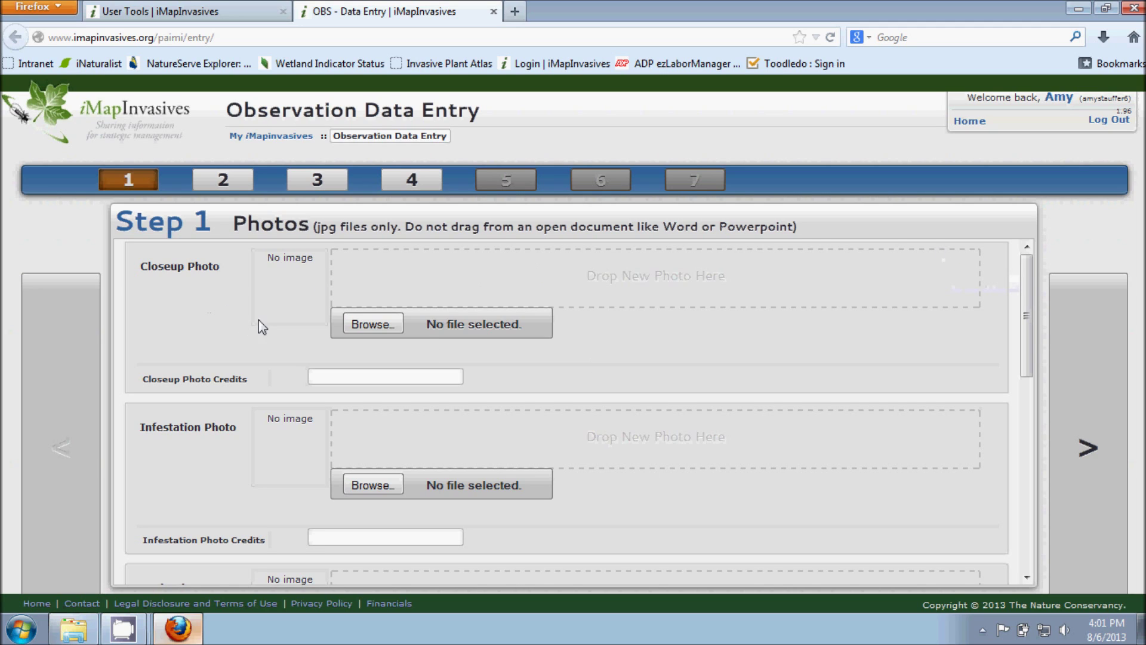
# Step: Scroll through the Step 1 photo slots and browse for a Closeup Photo file
pyautogui.moveTo(1027, 268); pyautogui.dragTo(1027, 372)
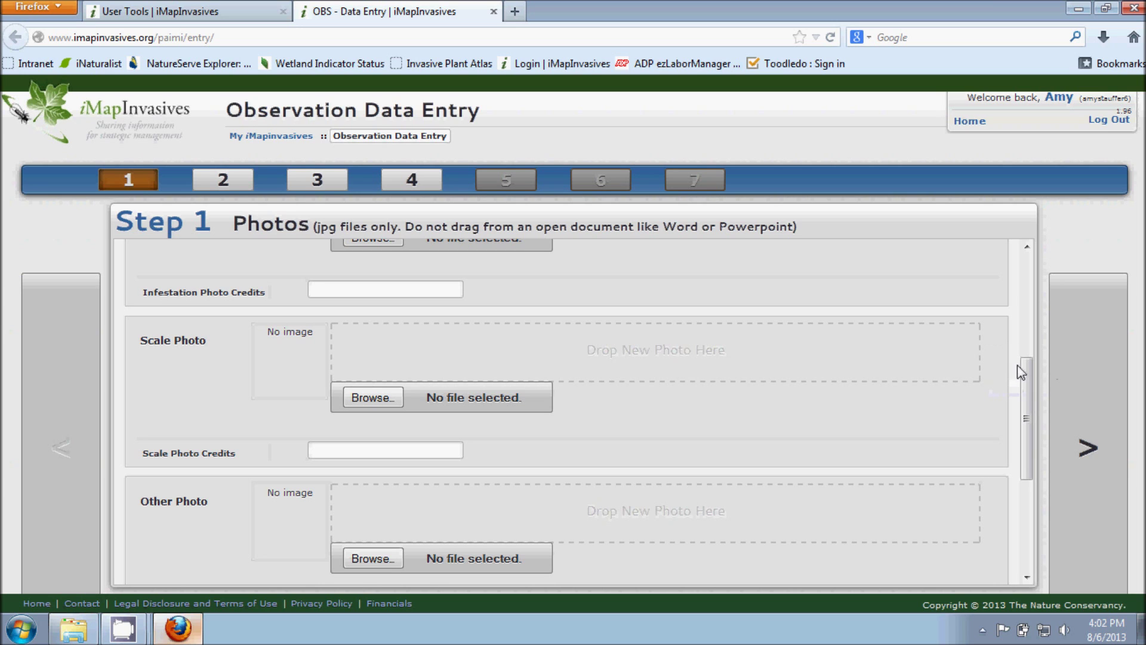
pyautogui.moveTo(1023, 366); pyautogui.dragTo(1028, 248)
pyautogui.click(382, 324)
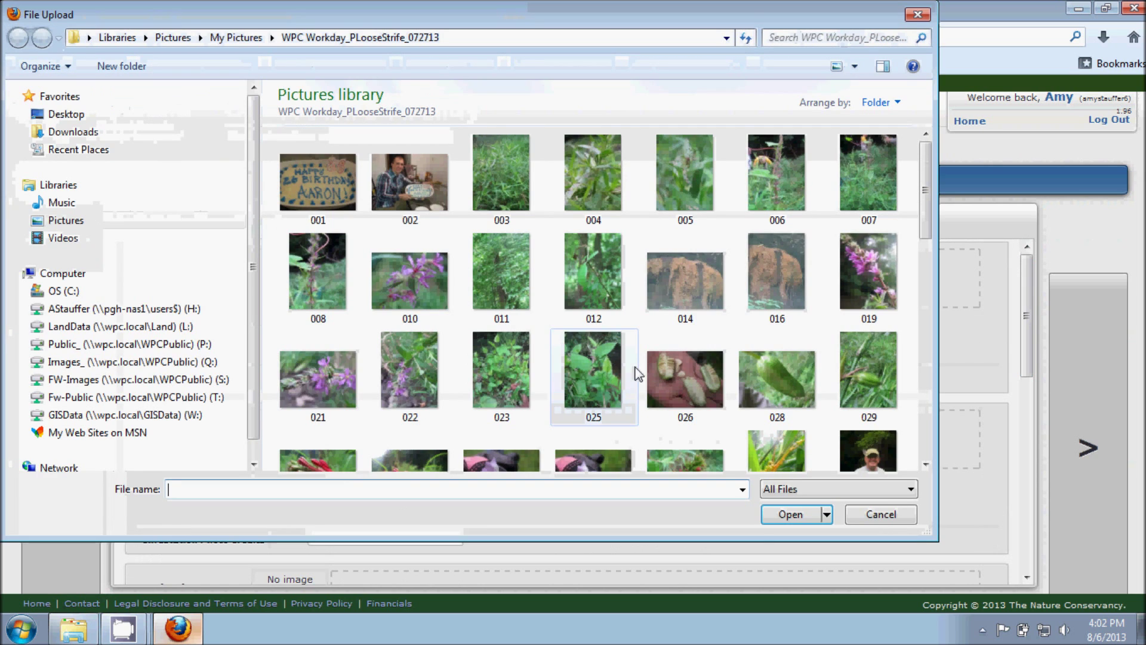
# Step: Upload 019.JPG as the closeup photo, enter the photographer's name as credit, and advance to Step 2
pyautogui.click(868, 272)
pyautogui.click(788, 514)
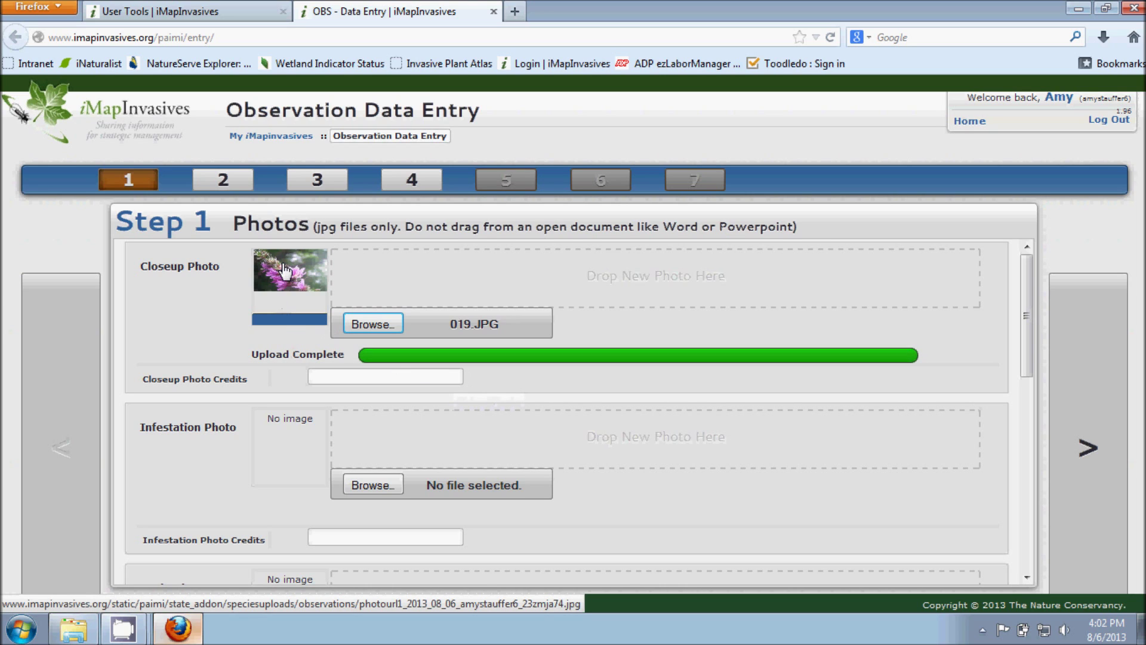
pyautogui.click(366, 377)
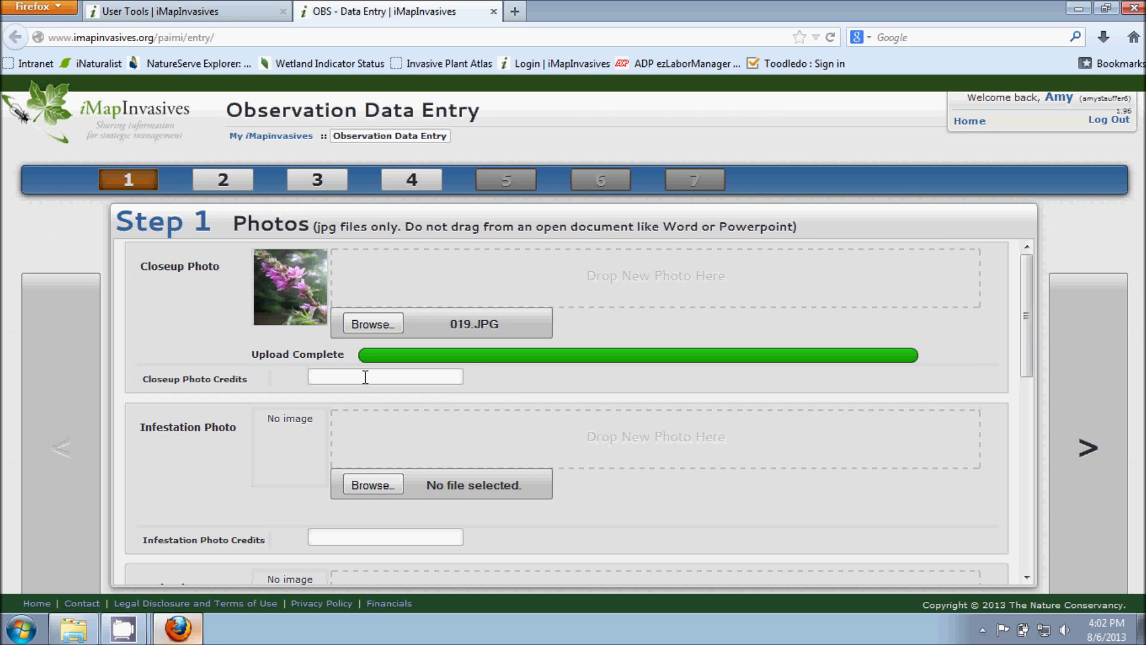
pyautogui.write('a')
pyautogui.press('BackSpace')
pyautogui.write('A. Stauffer')
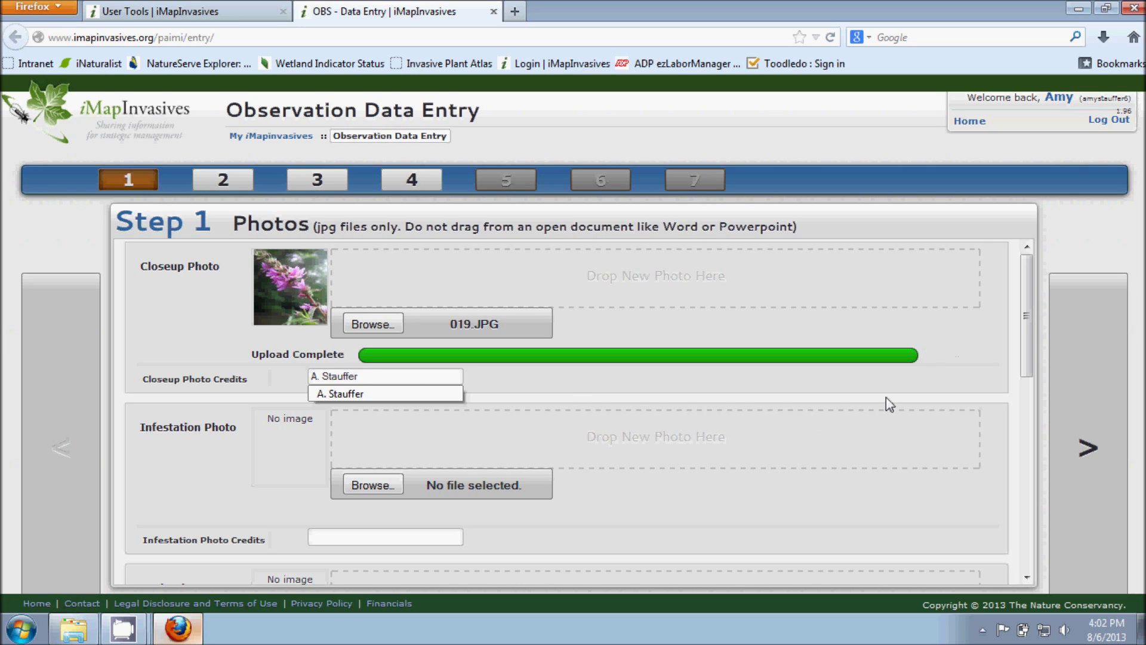
pyautogui.click(974, 242)
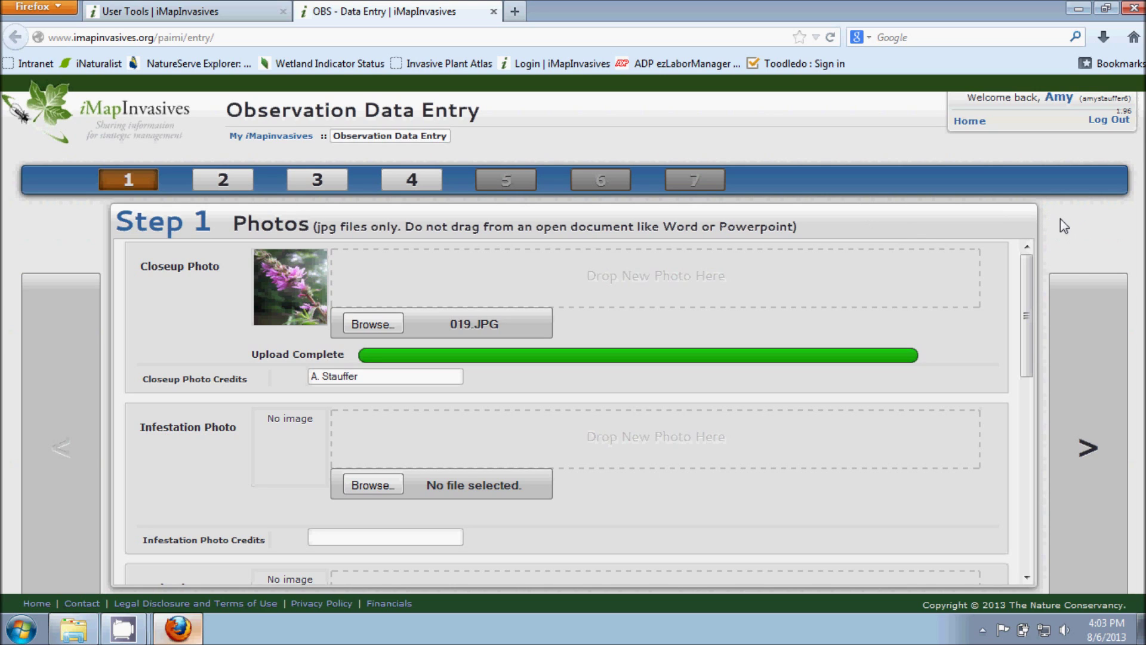
pyautogui.click(1070, 458)
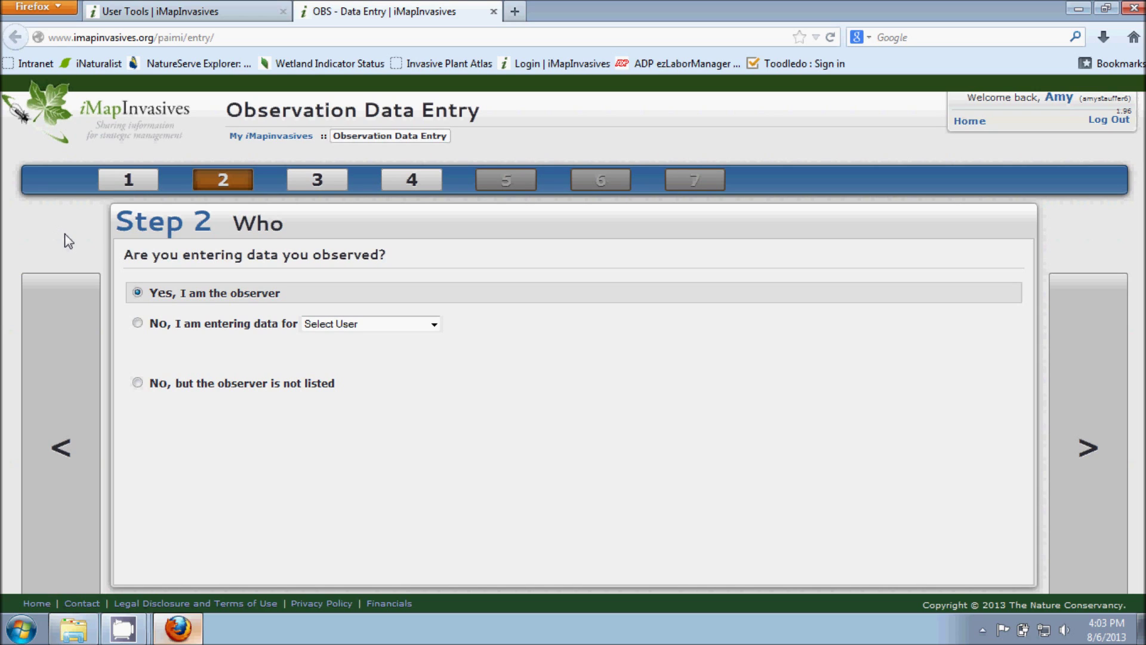
# Step: Try the other-observer and unlisted-observer options, then settle on 'Yes, I am the observer'
pyautogui.click(138, 323)
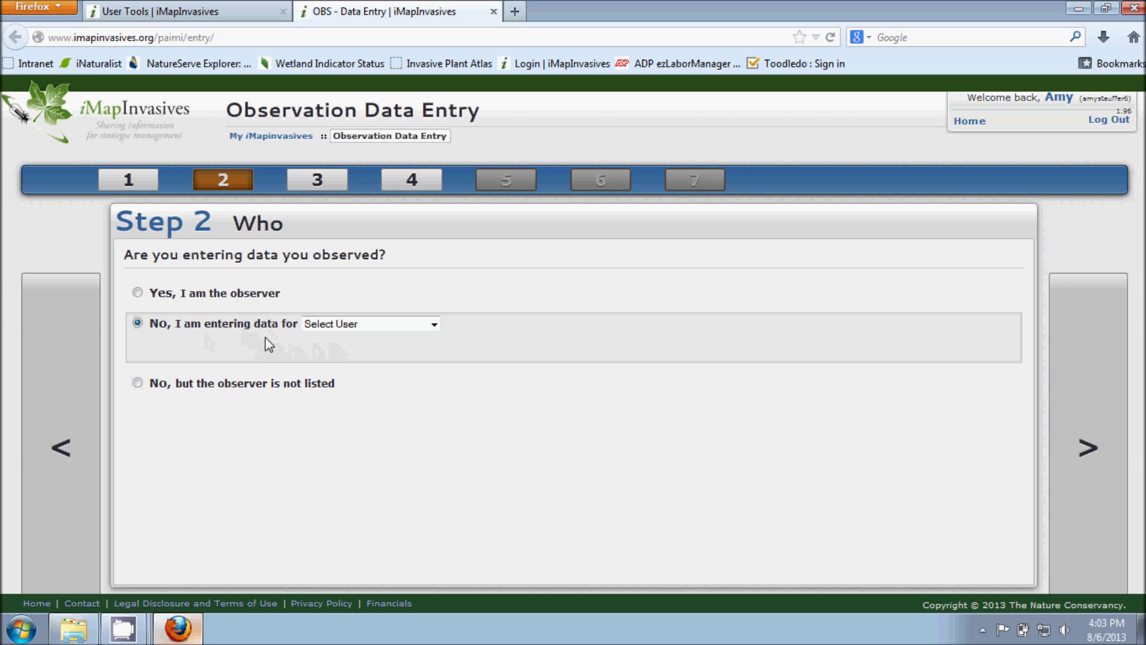
pyautogui.click(434, 326)
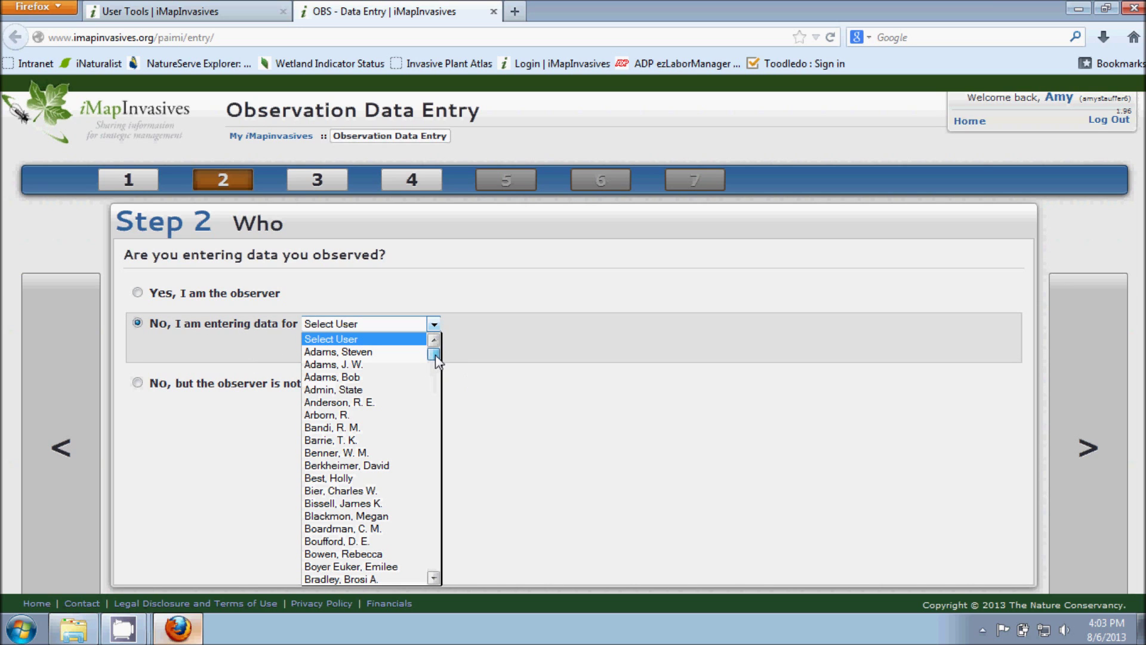
pyautogui.moveTo(434, 356); pyautogui.dragTo(434, 481)
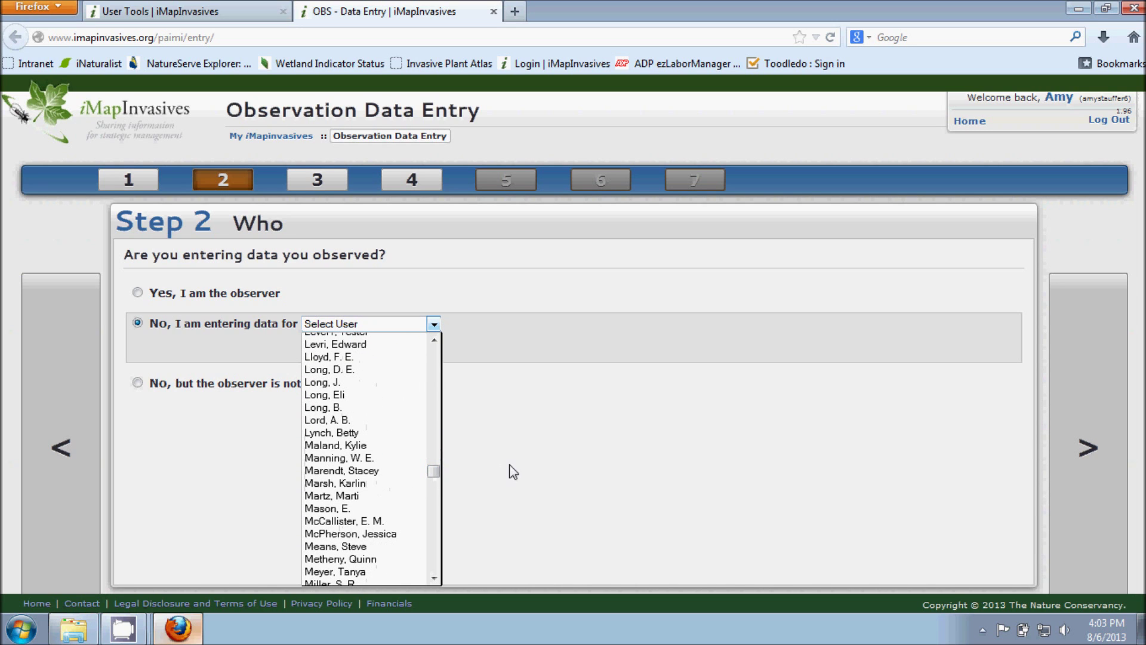
pyautogui.click(513, 425)
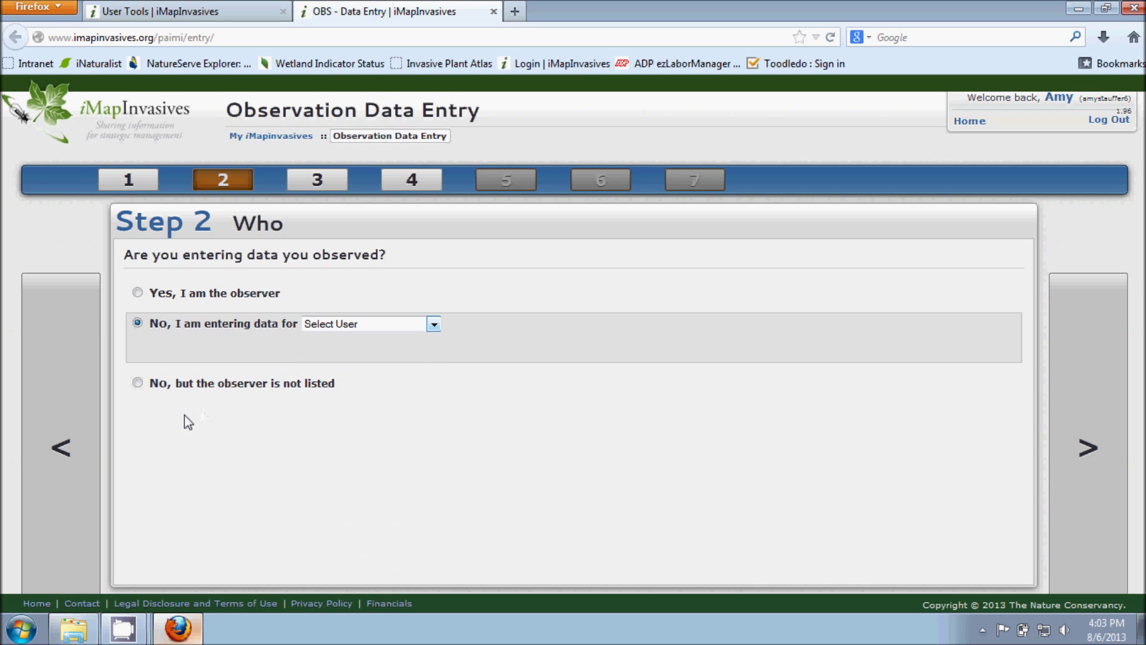
pyautogui.click(137, 383)
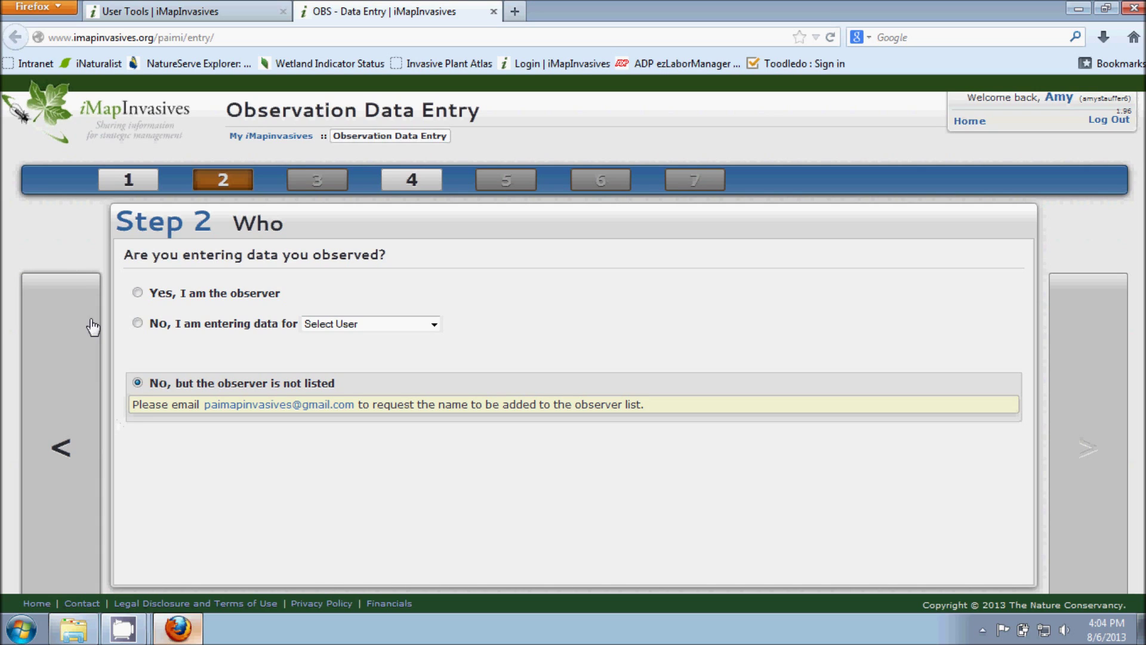
pyautogui.click(141, 295)
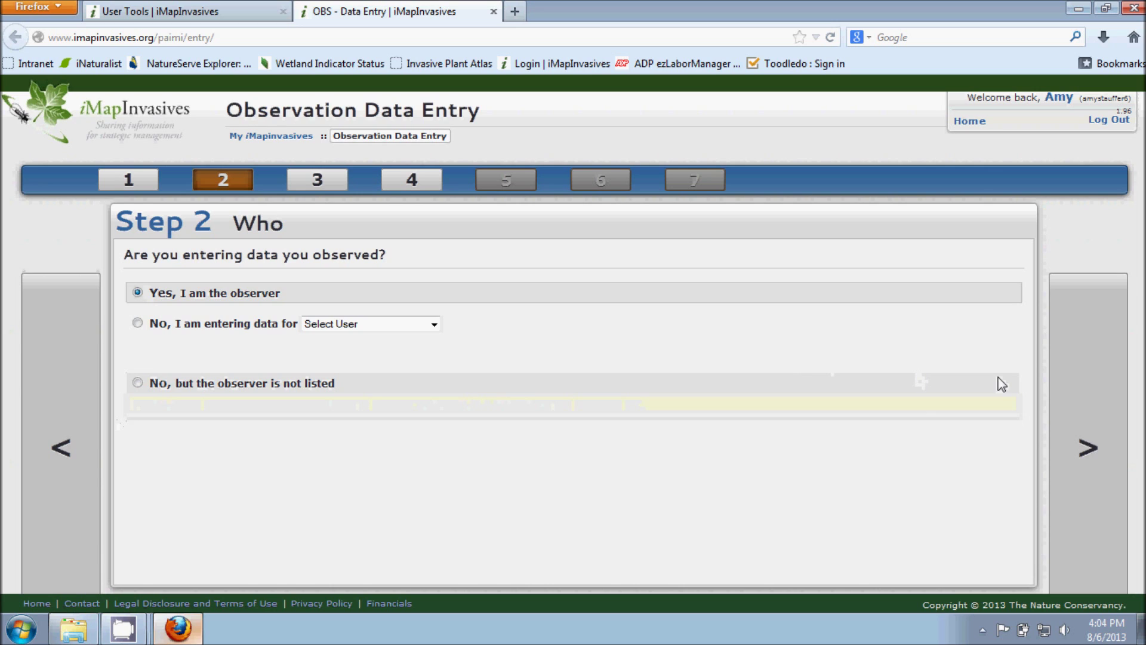
# Step: On Step 3, answer 'No, I am not' for project data and continue to Step 4 species
pyautogui.click(1078, 413)
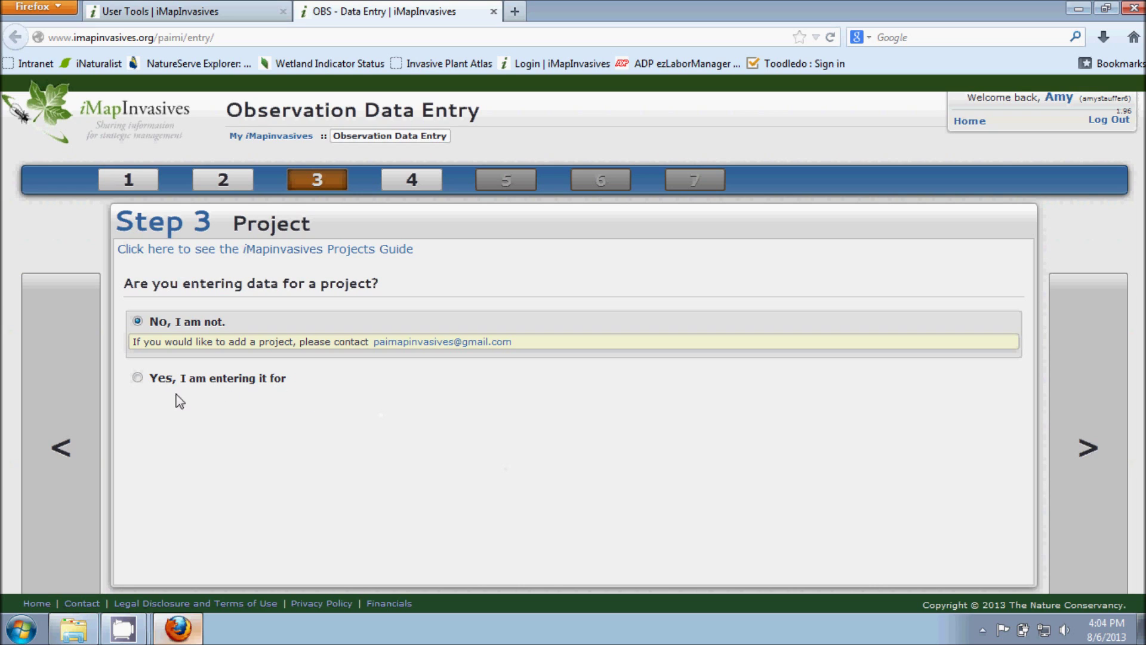
pyautogui.click(138, 378)
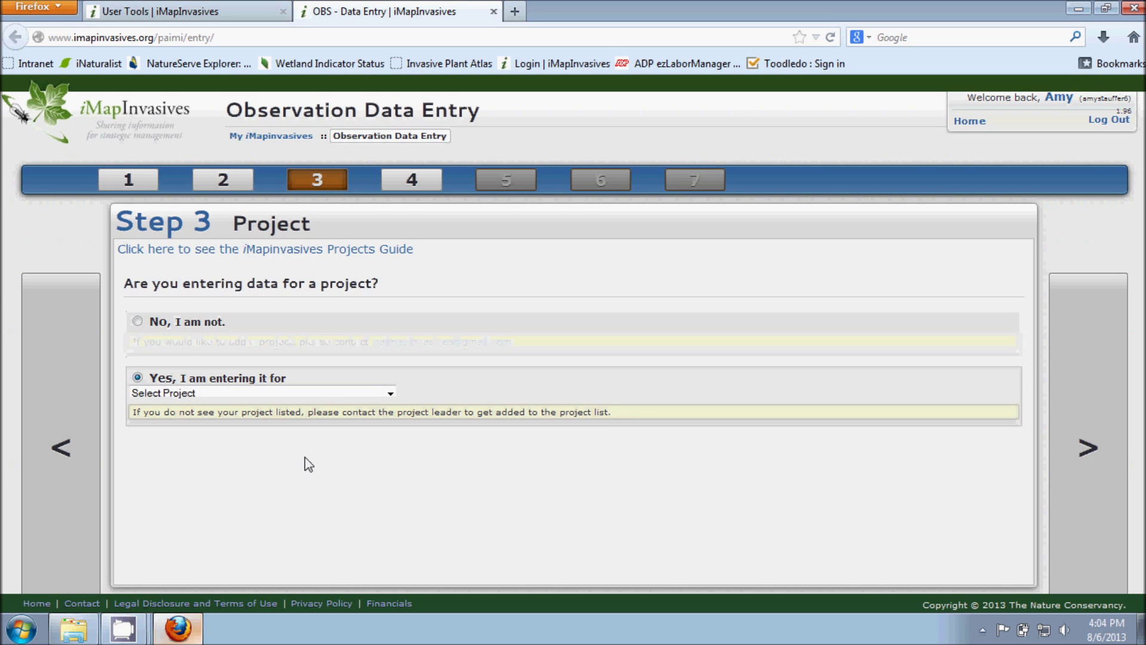
pyautogui.click(389, 394)
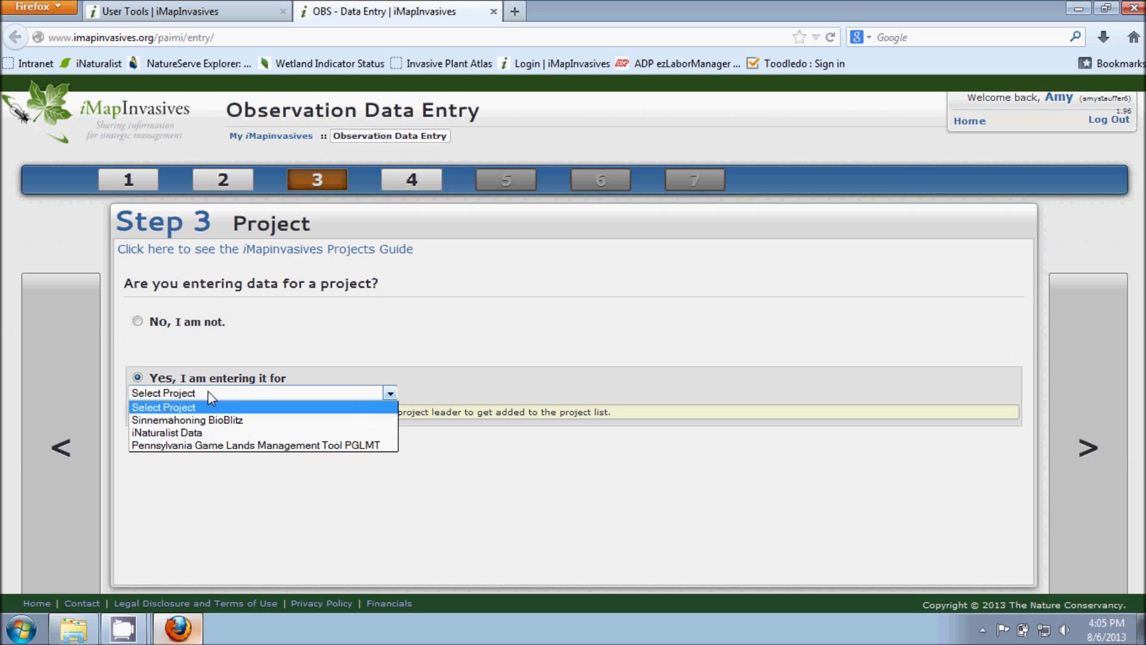
pyautogui.click(139, 329)
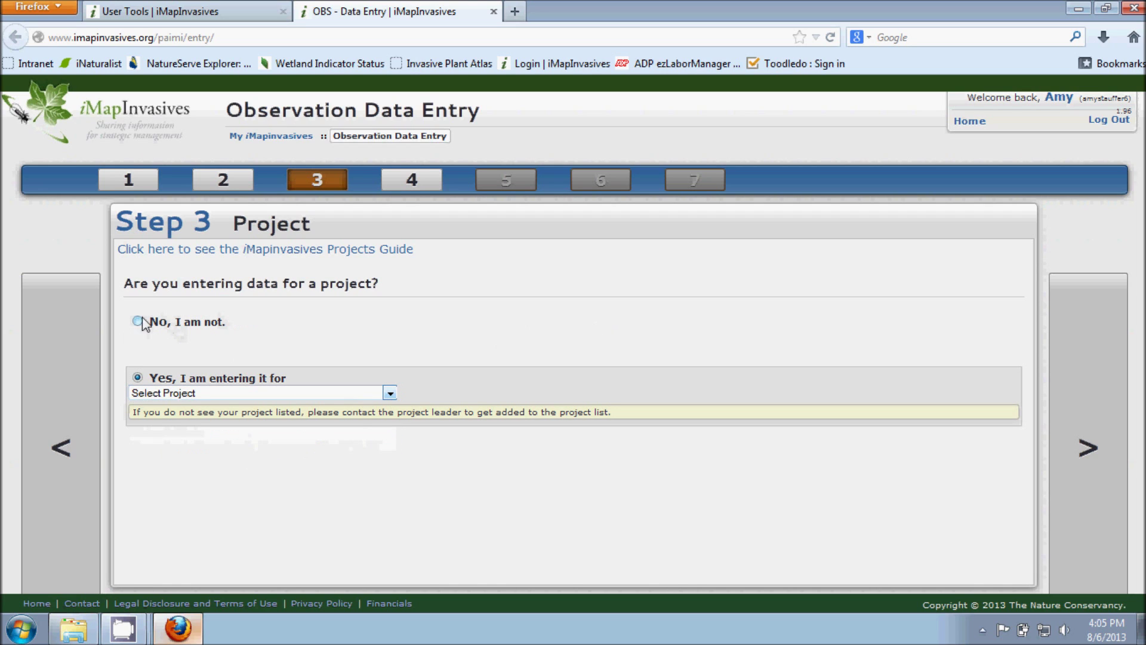
pyautogui.click(138, 322)
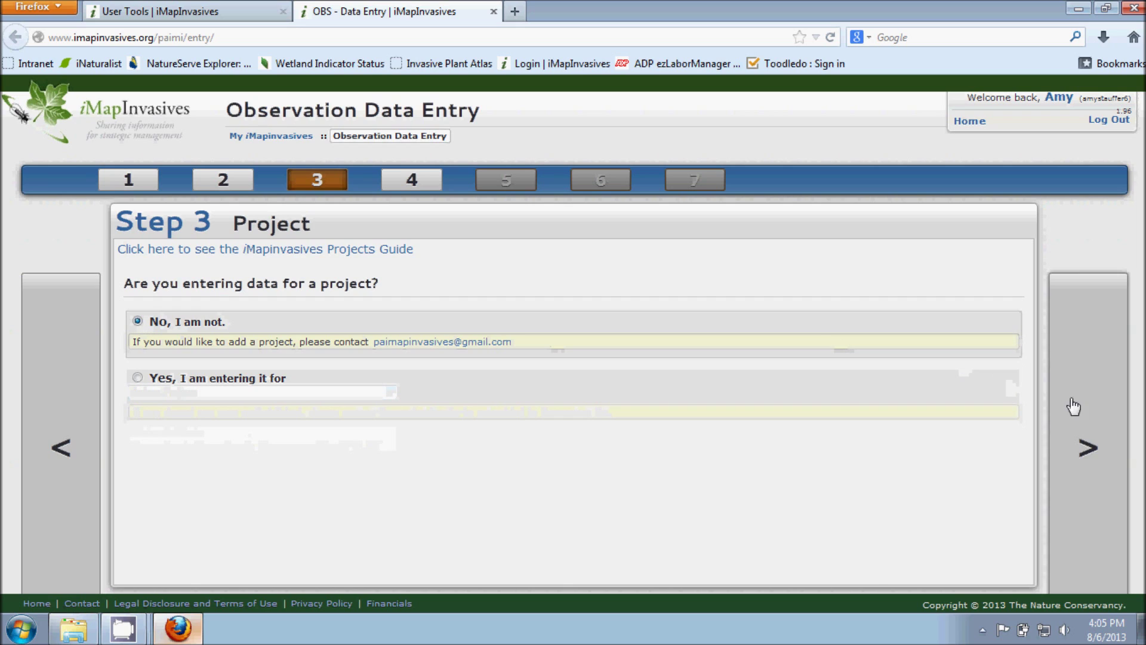
pyautogui.click(1085, 447)
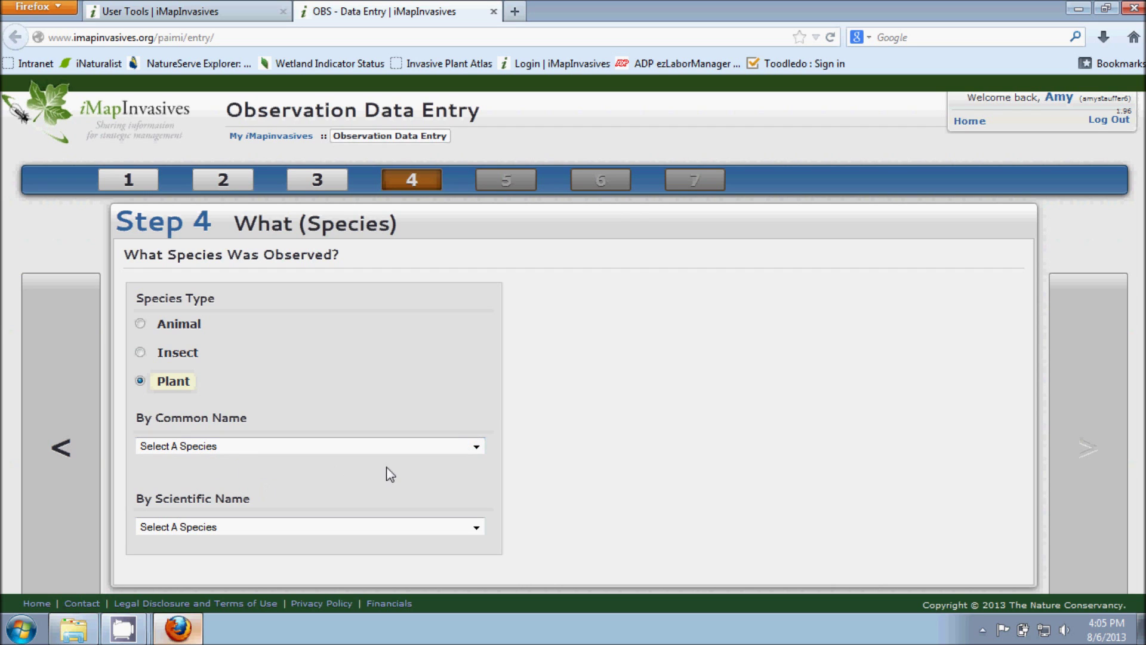
# Step: Choose Purple Loosestrife from the By Common Name species list
pyautogui.click(385, 451)
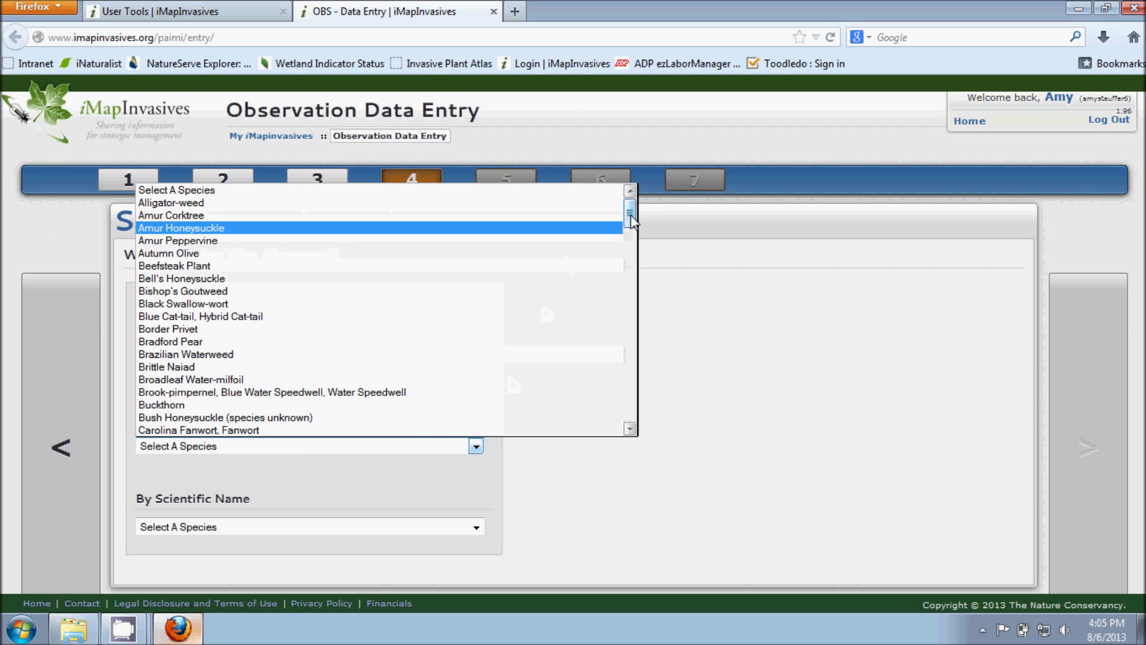
pyautogui.moveTo(630, 218); pyautogui.dragTo(638, 380)
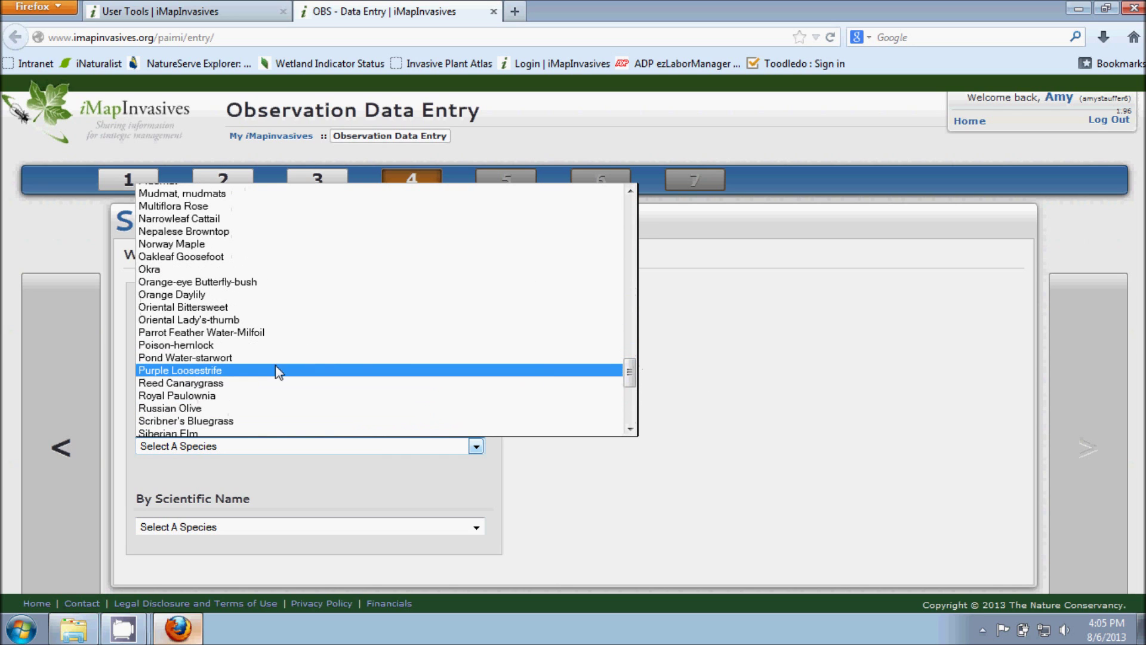
pyautogui.click(201, 370)
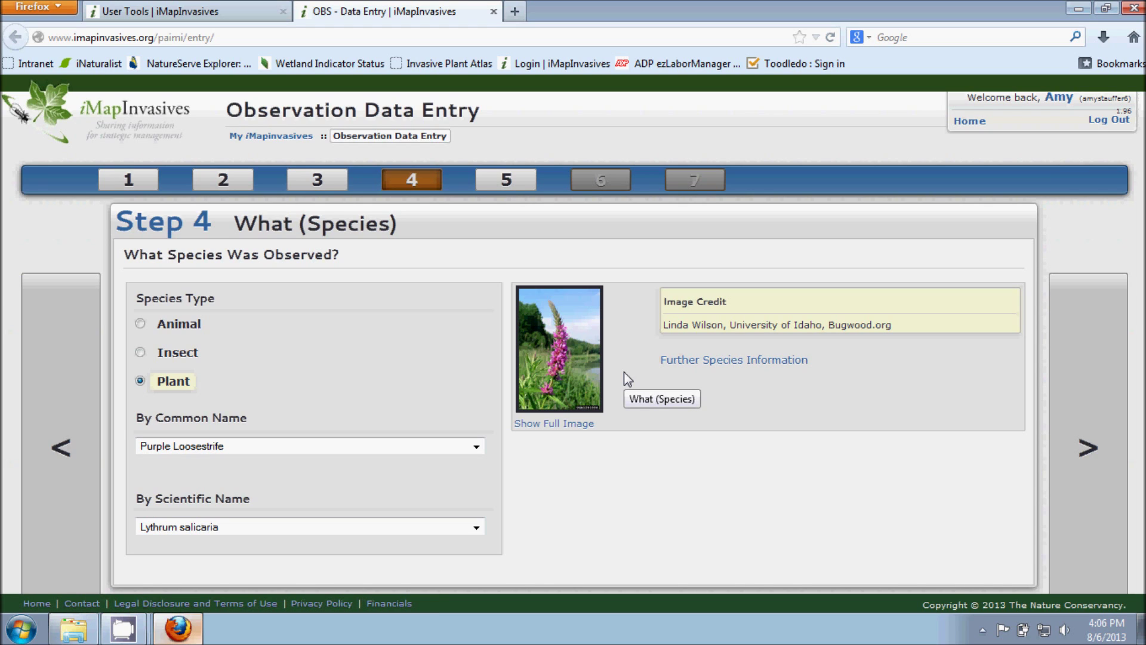
# Step: View the full-size species photo, then open Further Species Information for Purple Loosestrife
pyautogui.click(577, 372)
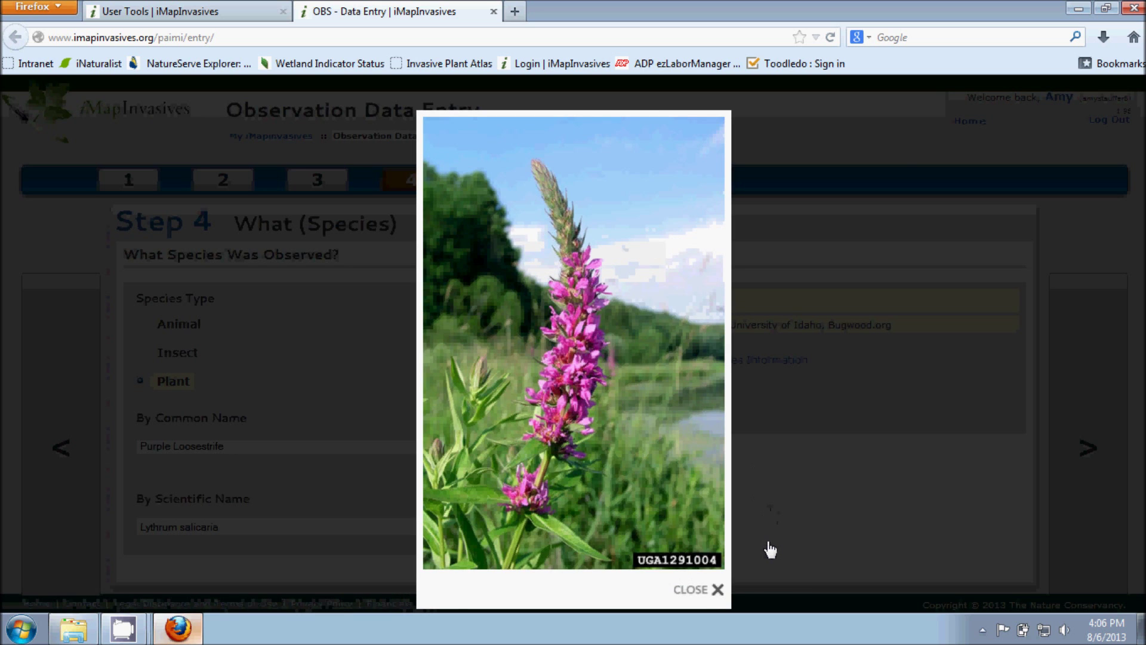
pyautogui.click(695, 592)
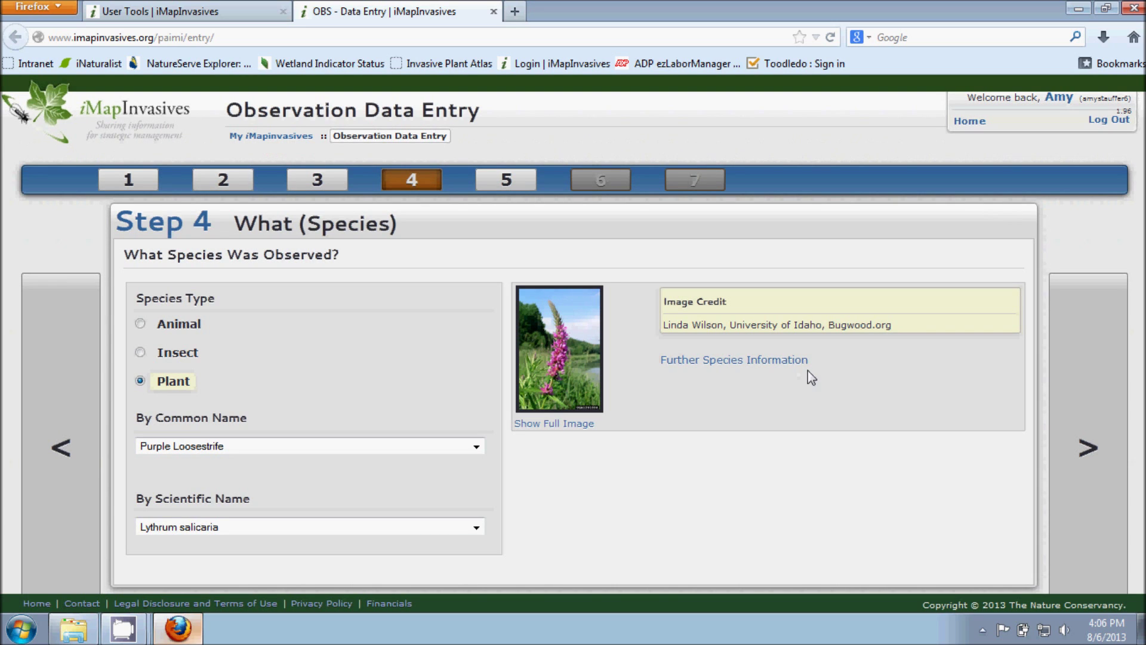
pyautogui.click(749, 370)
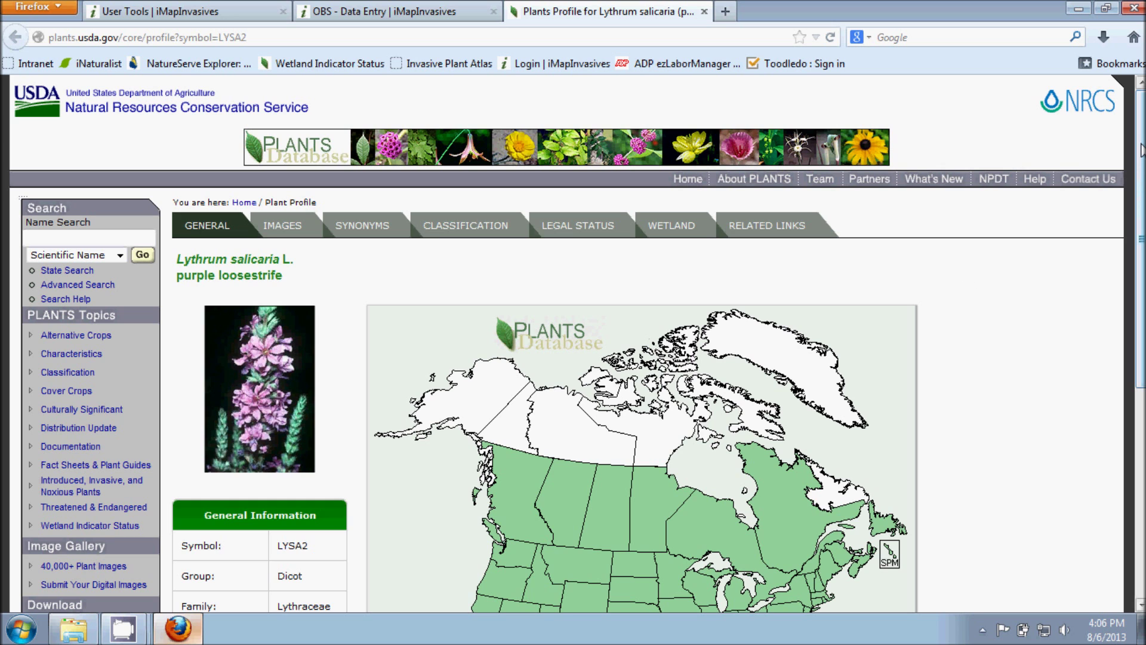
# Step: Scroll the USDA Plants Profile page, then close its tab to return to Step 4
pyautogui.moveTo(1141, 150); pyautogui.dragTo(1108, 138)
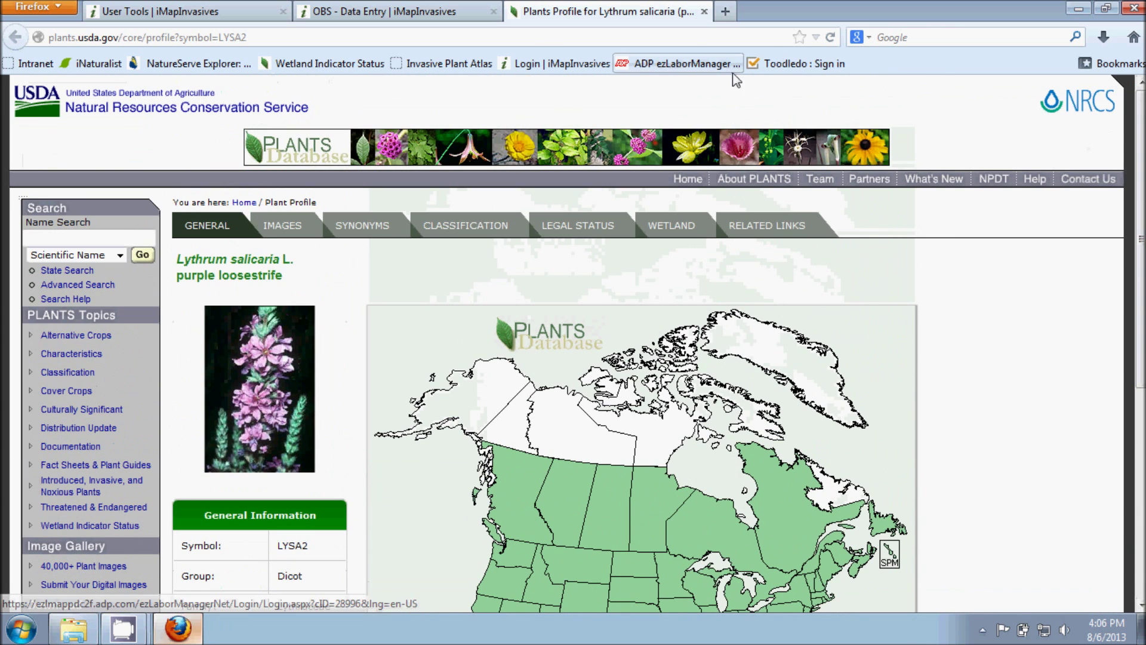
pyautogui.click(704, 12)
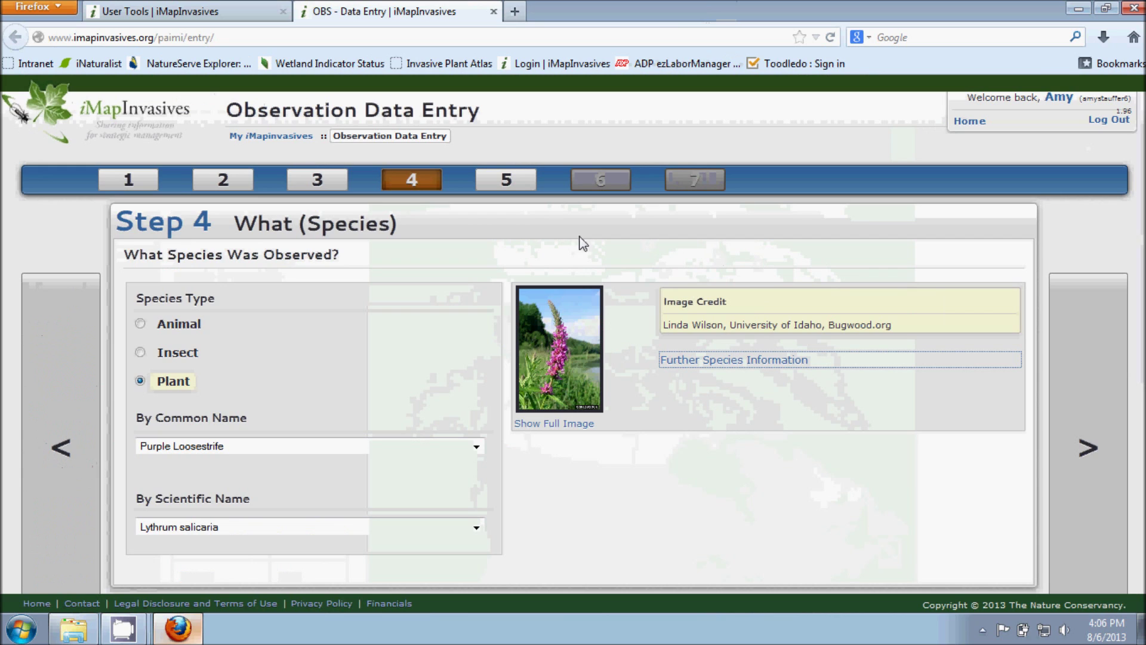
# Step: Set the observation date to July 18, 2013 via the calendar and advance to Step 6 Where
pyautogui.click(1086, 448)
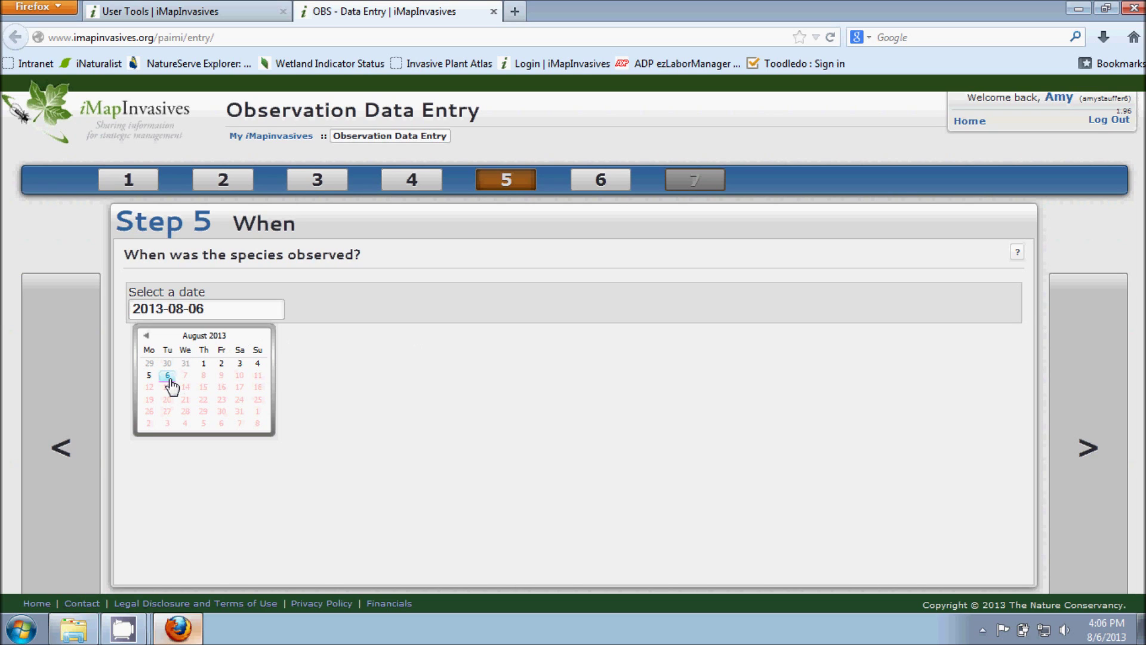
pyautogui.click(146, 337)
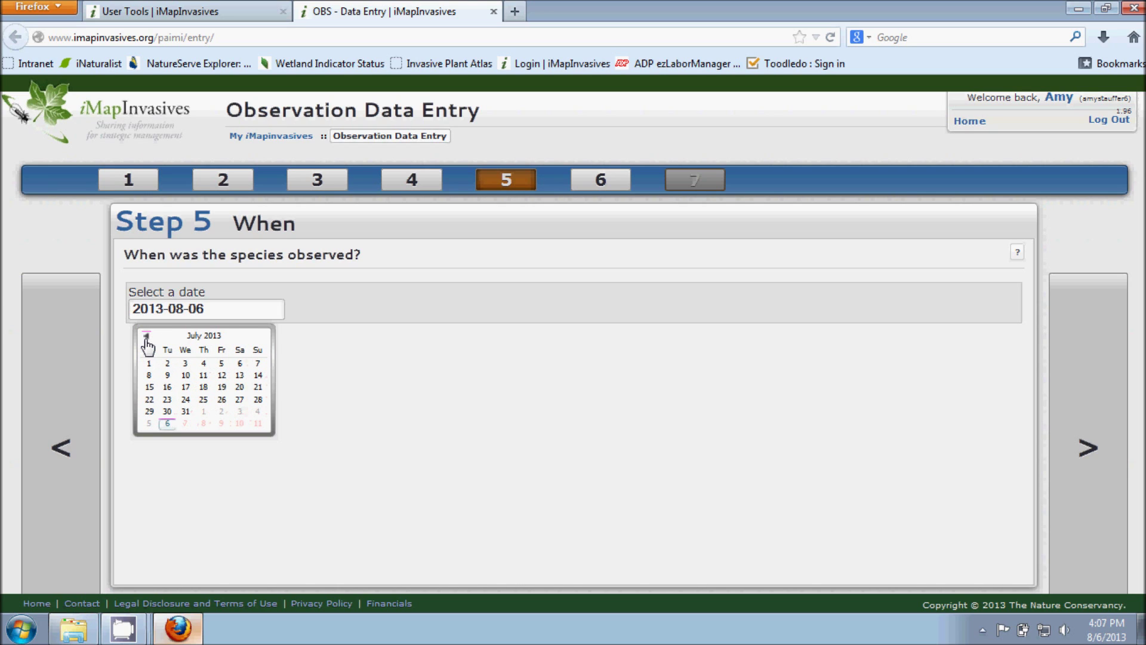
pyautogui.click(146, 336)
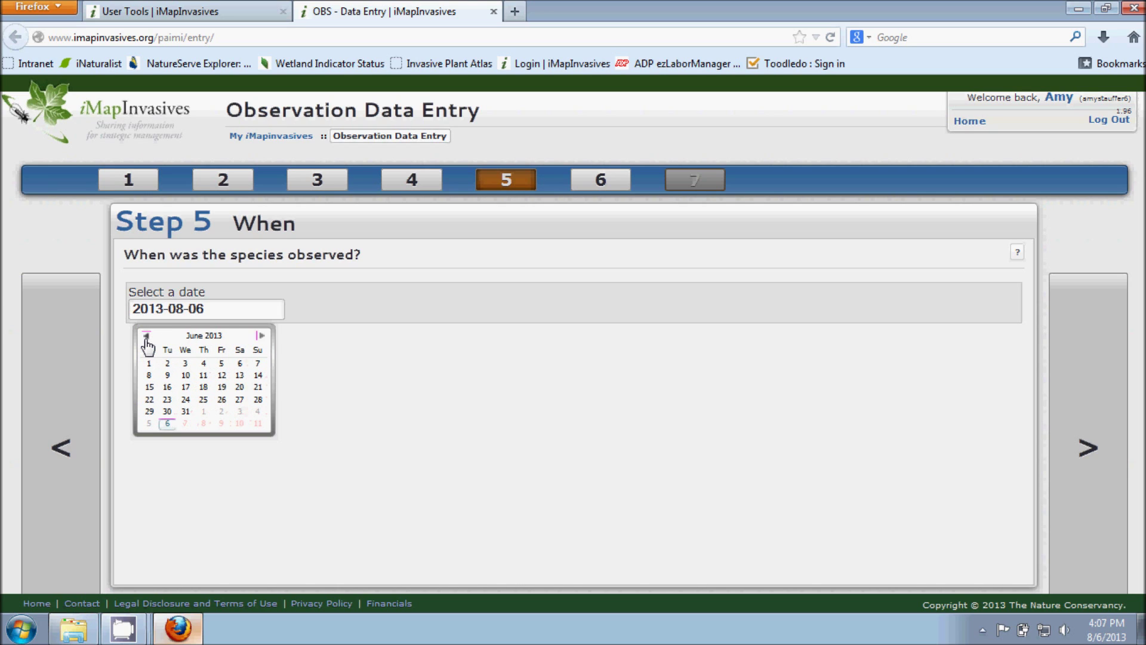
pyautogui.click(260, 336)
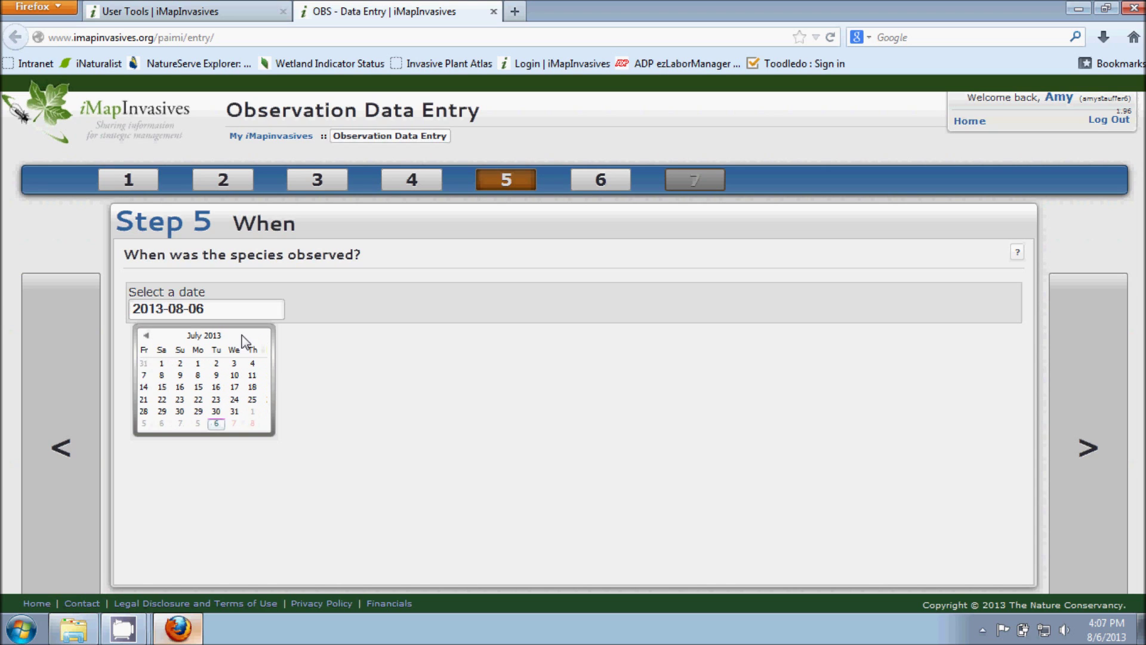
pyautogui.click(203, 337)
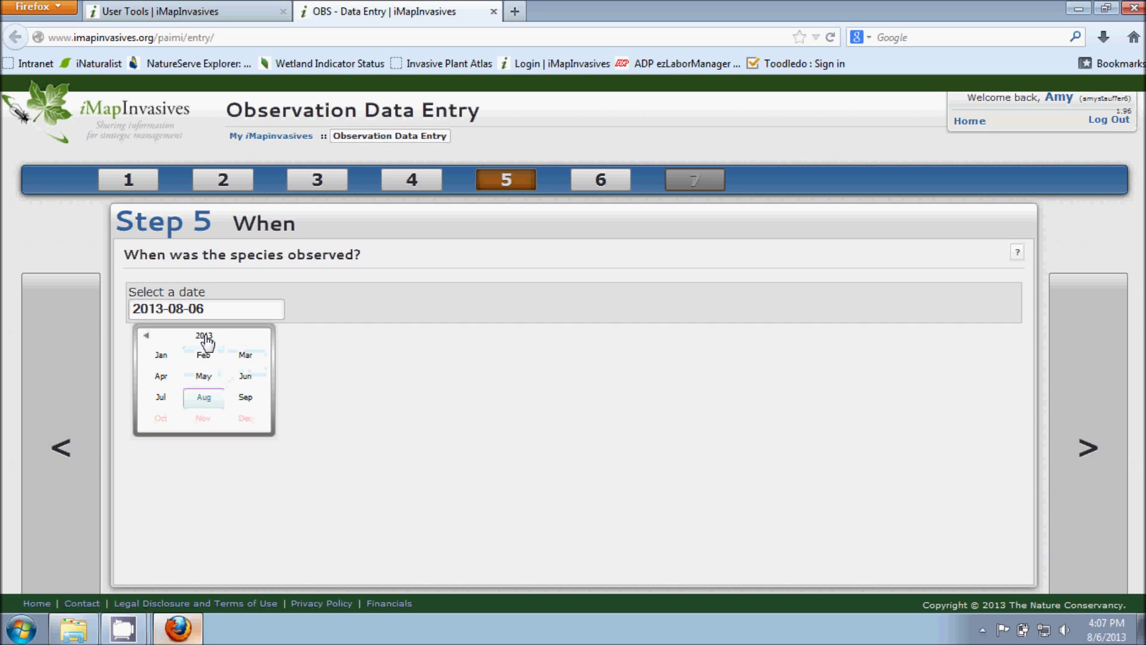
pyautogui.click(204, 337)
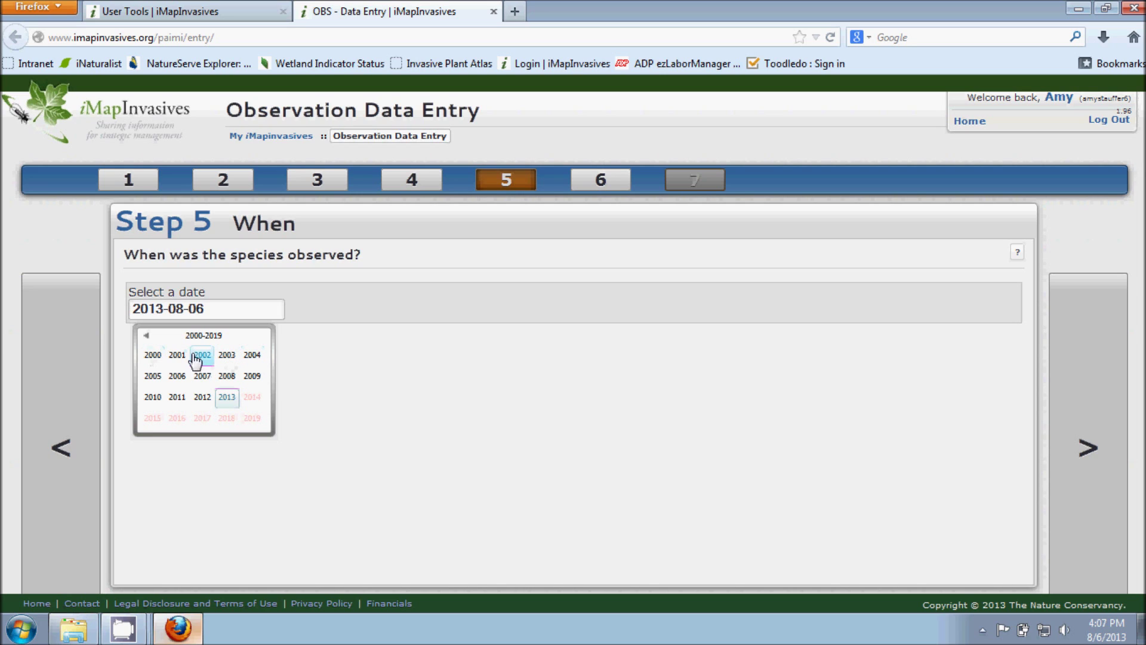
pyautogui.click(146, 335)
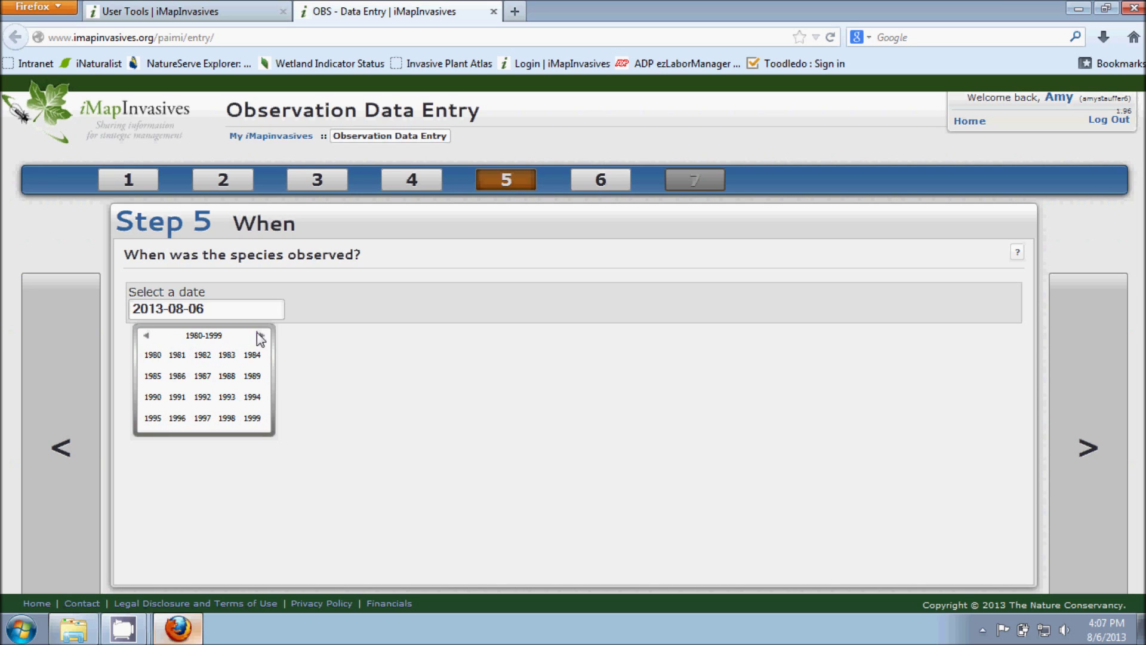
pyautogui.click(261, 336)
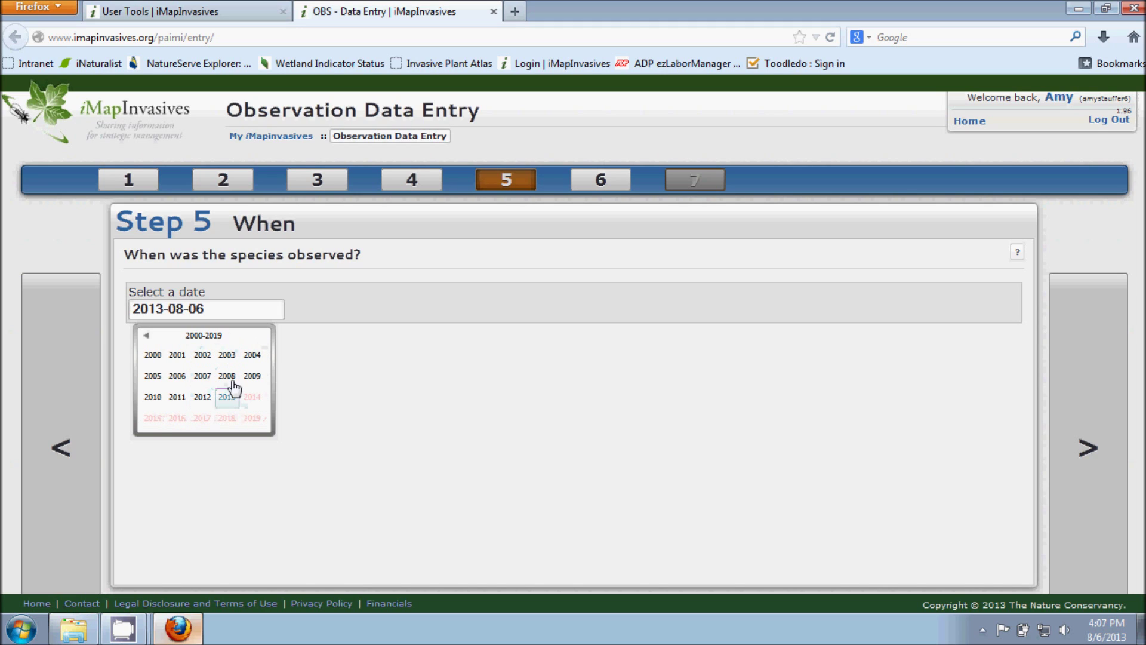
pyautogui.click(228, 397)
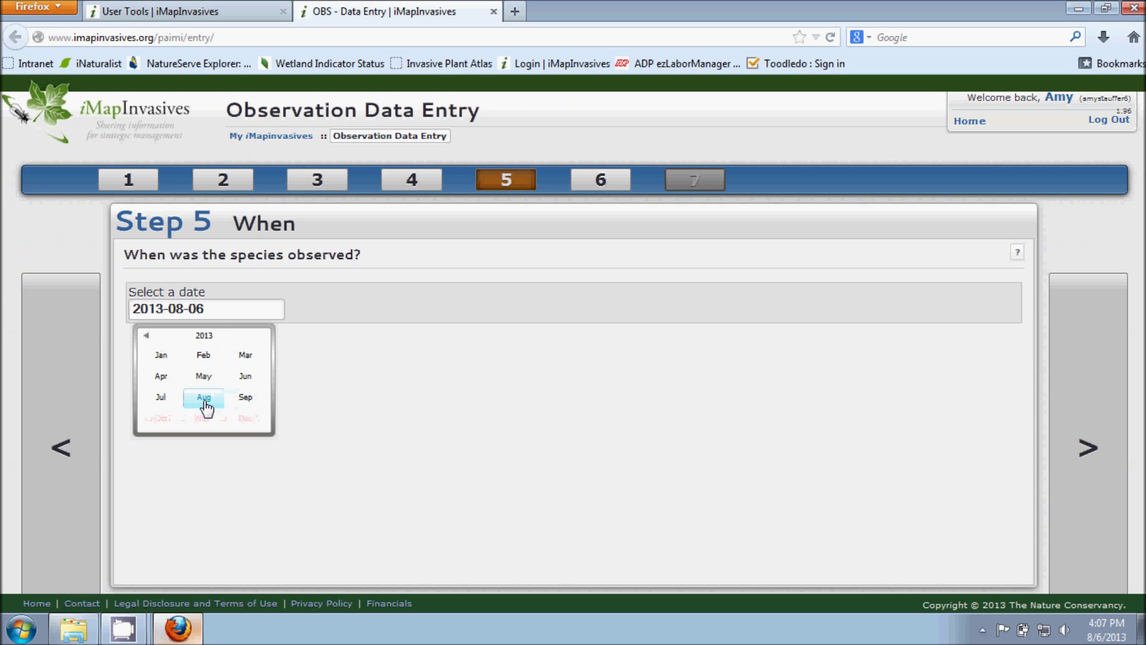
pyautogui.click(162, 398)
pyautogui.click(205, 397)
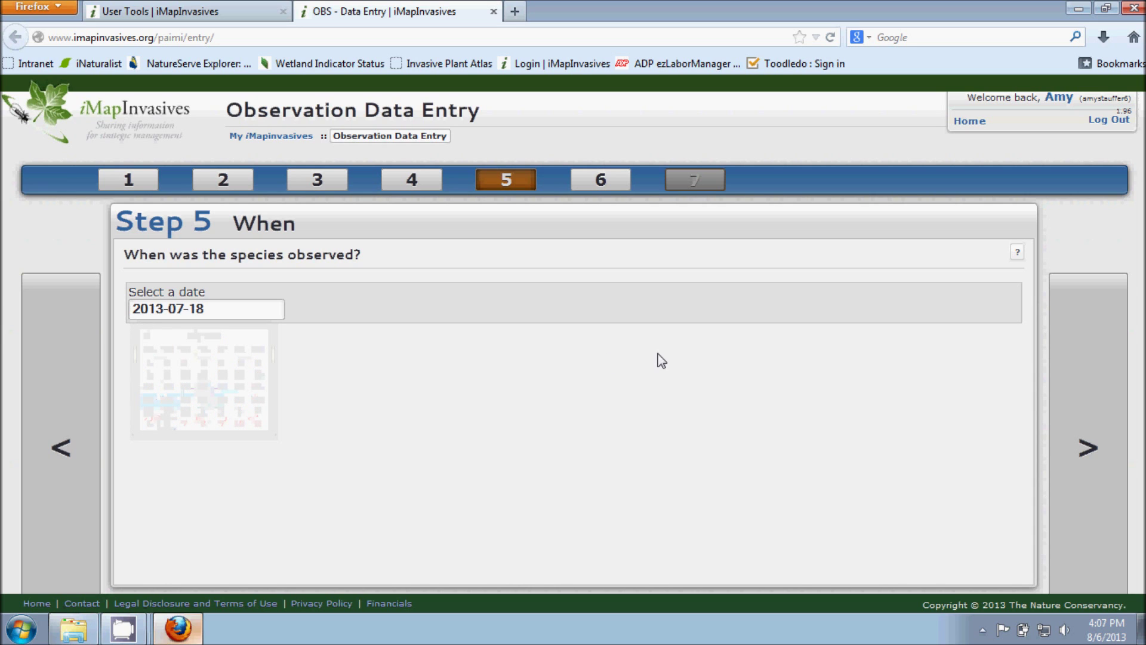
pyautogui.click(1080, 397)
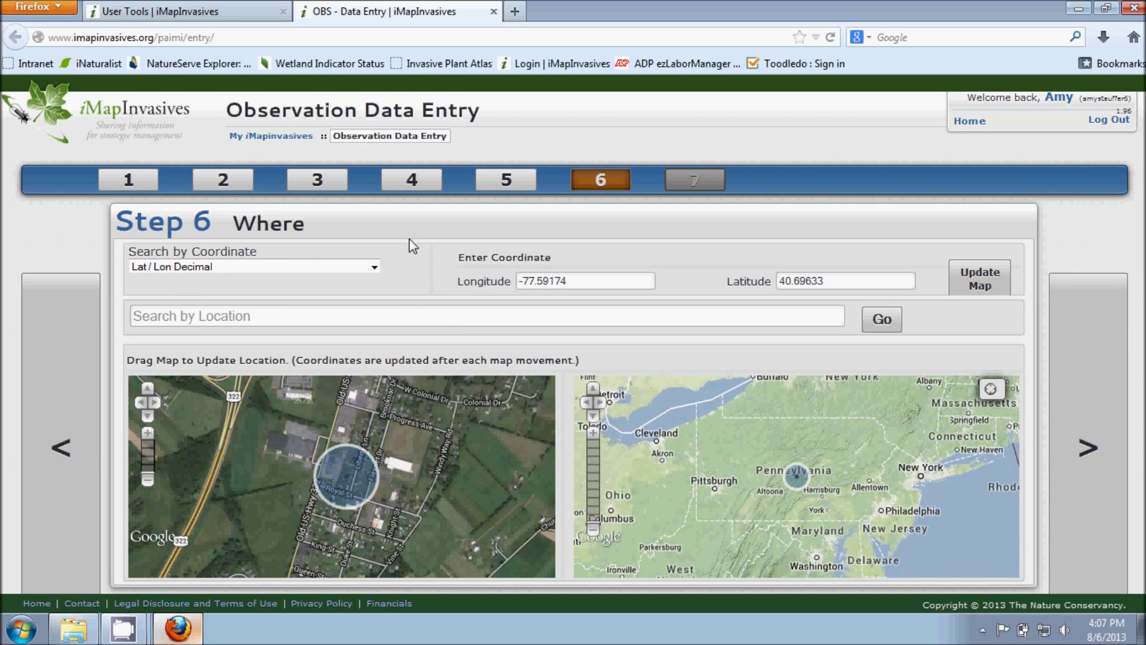
pyautogui.click(375, 269)
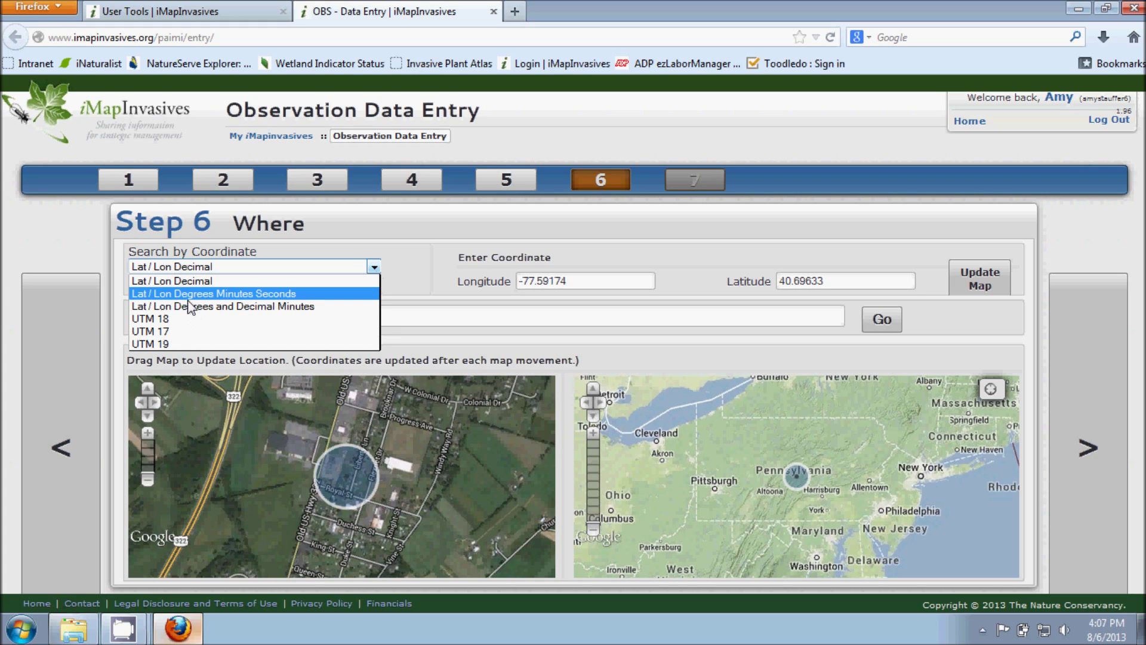
pyautogui.click(388, 244)
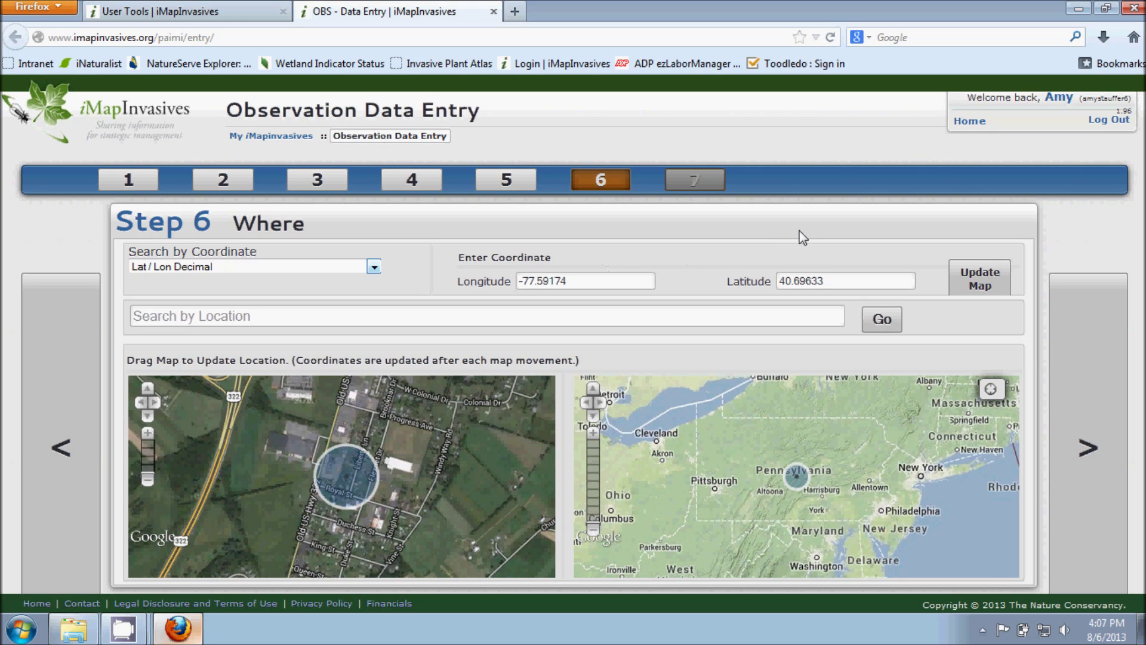
pyautogui.click(979, 282)
# Step: Search the site's Pittsburgh street address to centre both maps at -79.97662, 40.4644
pyautogui.click(304, 317)
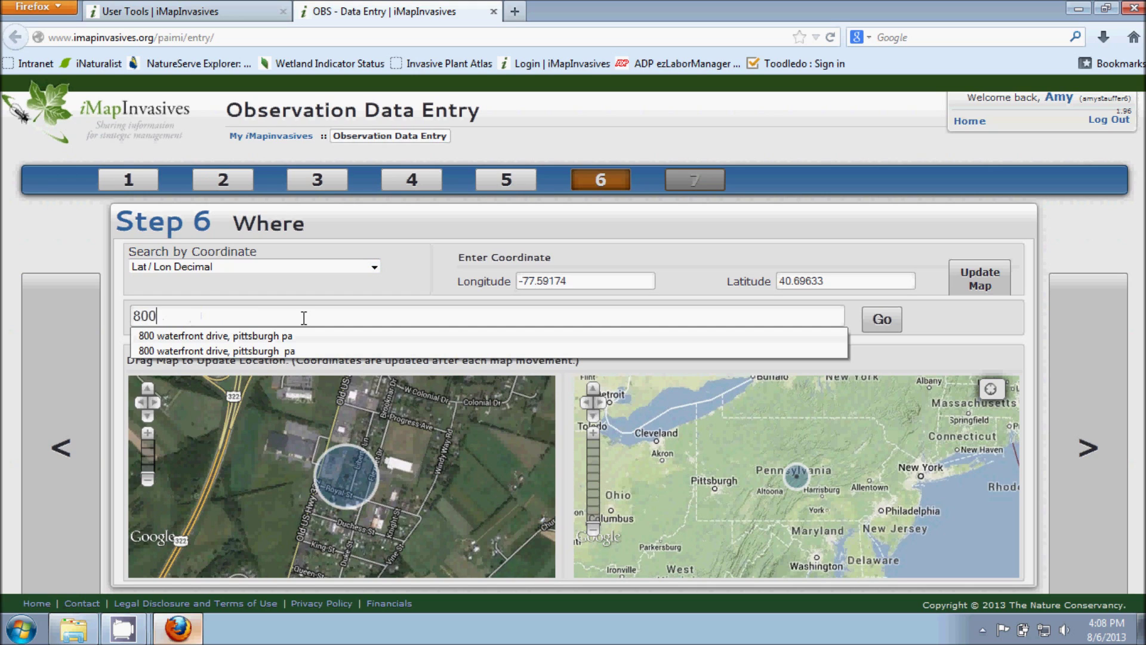
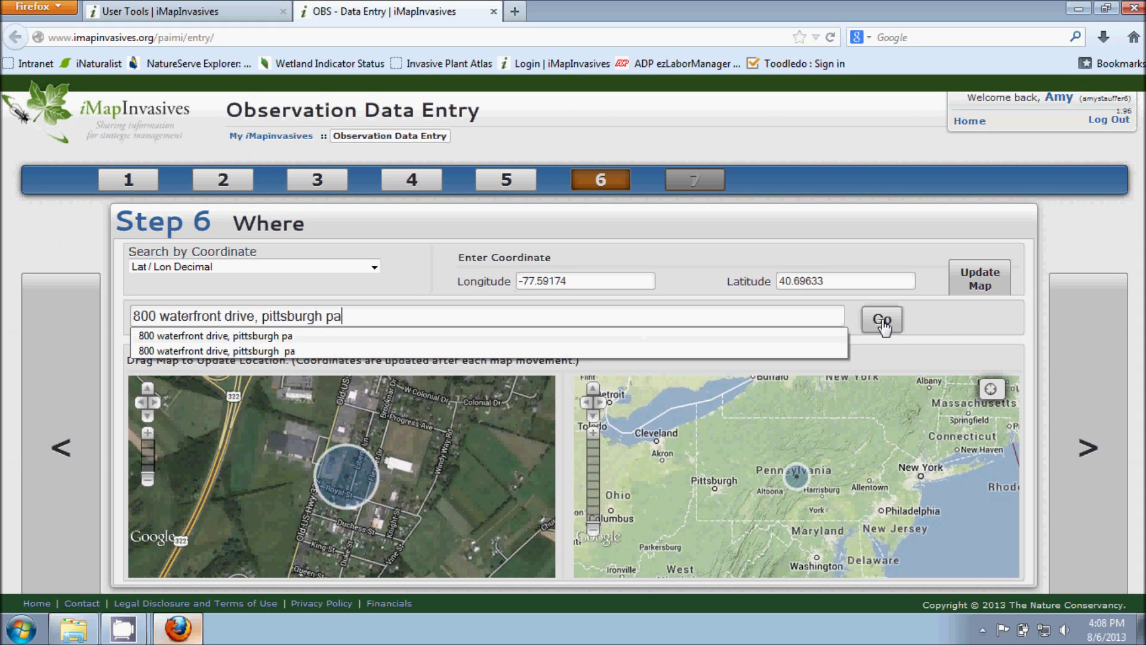
pyautogui.click(882, 319)
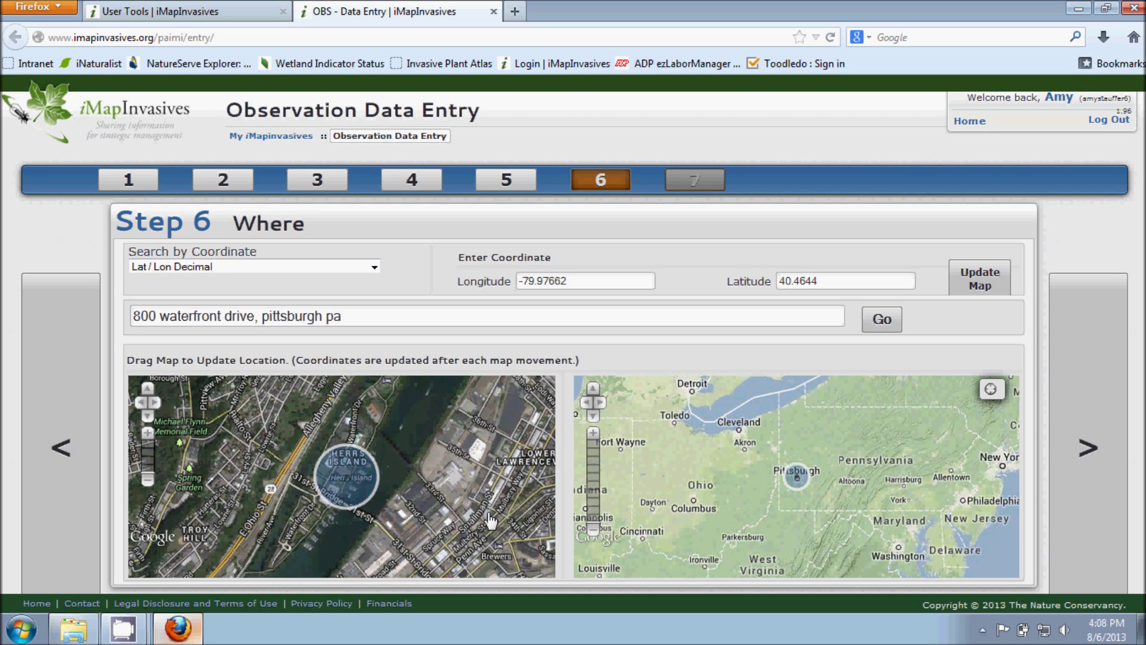
# Step: Zoom in on Herrs Island and drag the point to -79.97488, 40.4659, then open Step 7
pyautogui.moveTo(753, 509); pyautogui.dragTo(702, 498)
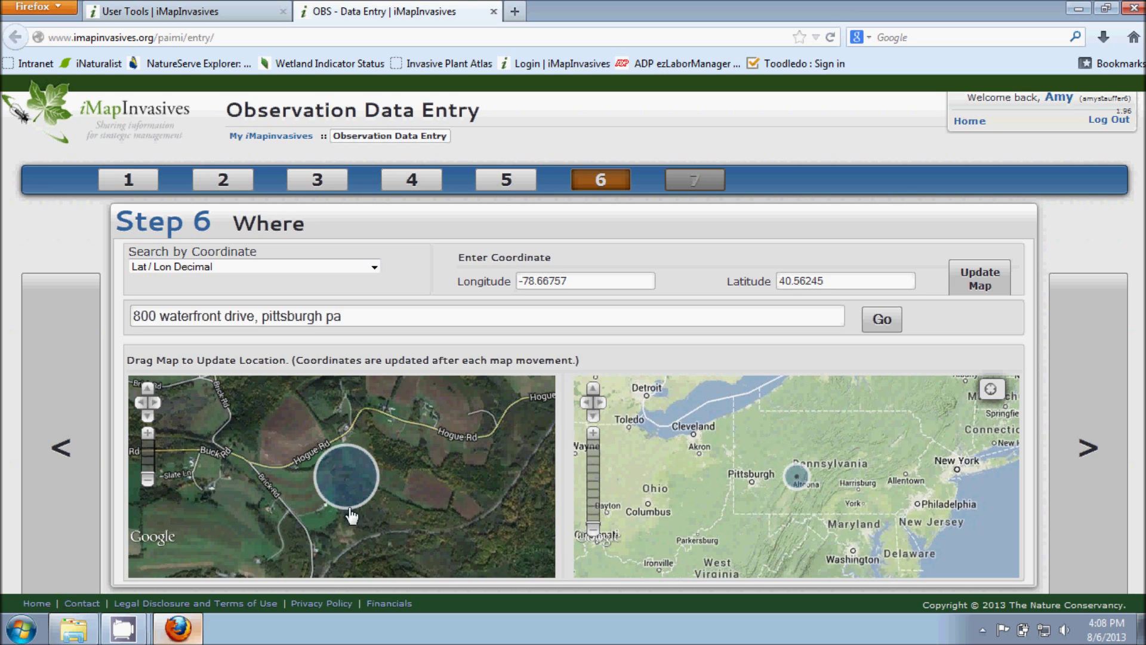
pyautogui.moveTo(354, 523); pyautogui.dragTo(603, 508)
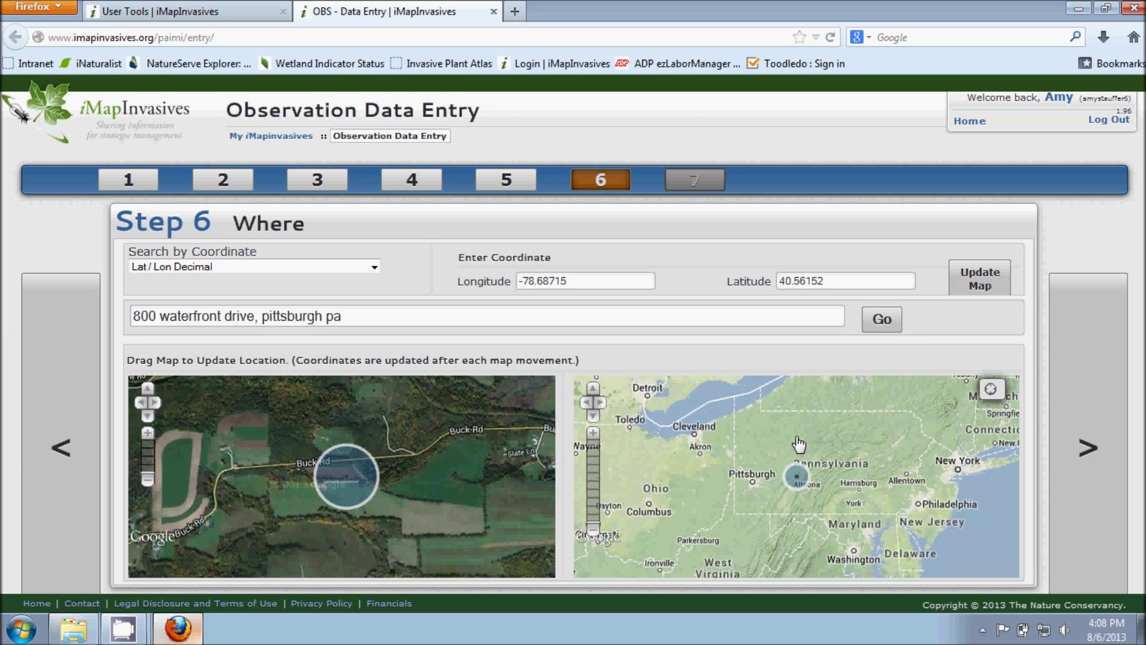
pyautogui.click(883, 325)
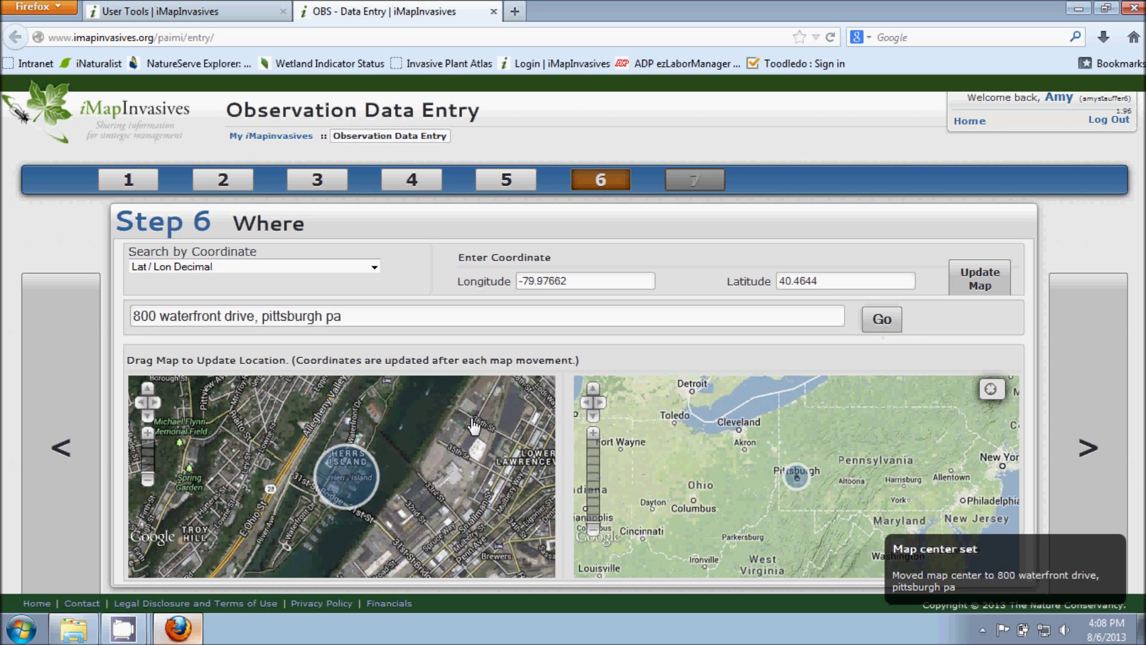
pyautogui.click(148, 436)
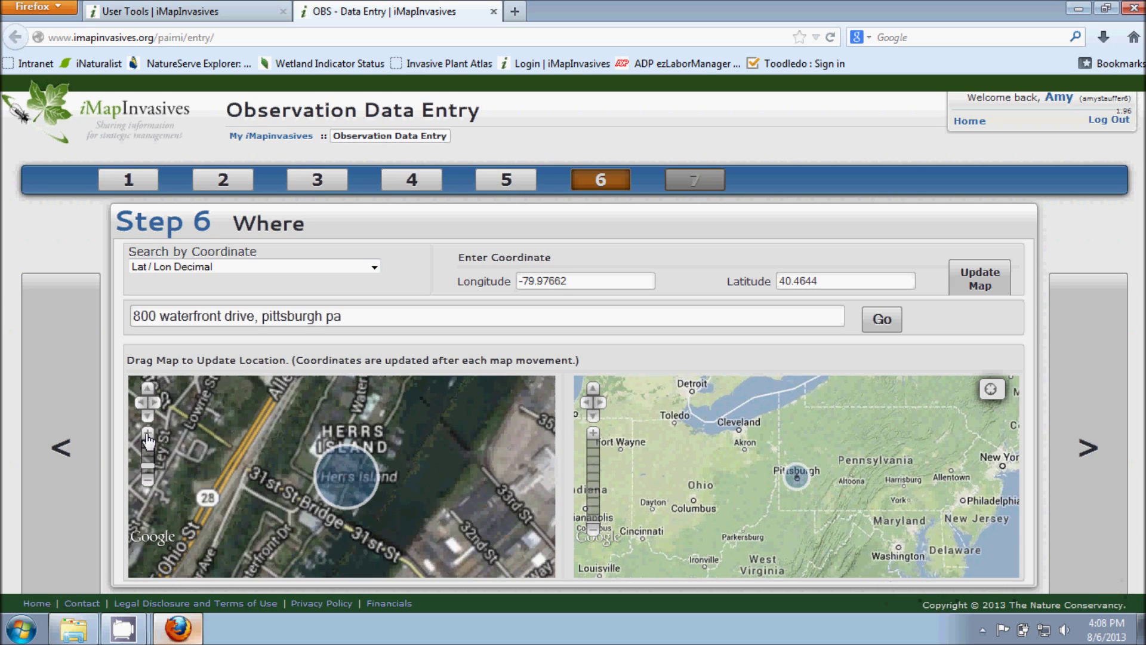
pyautogui.click(592, 433)
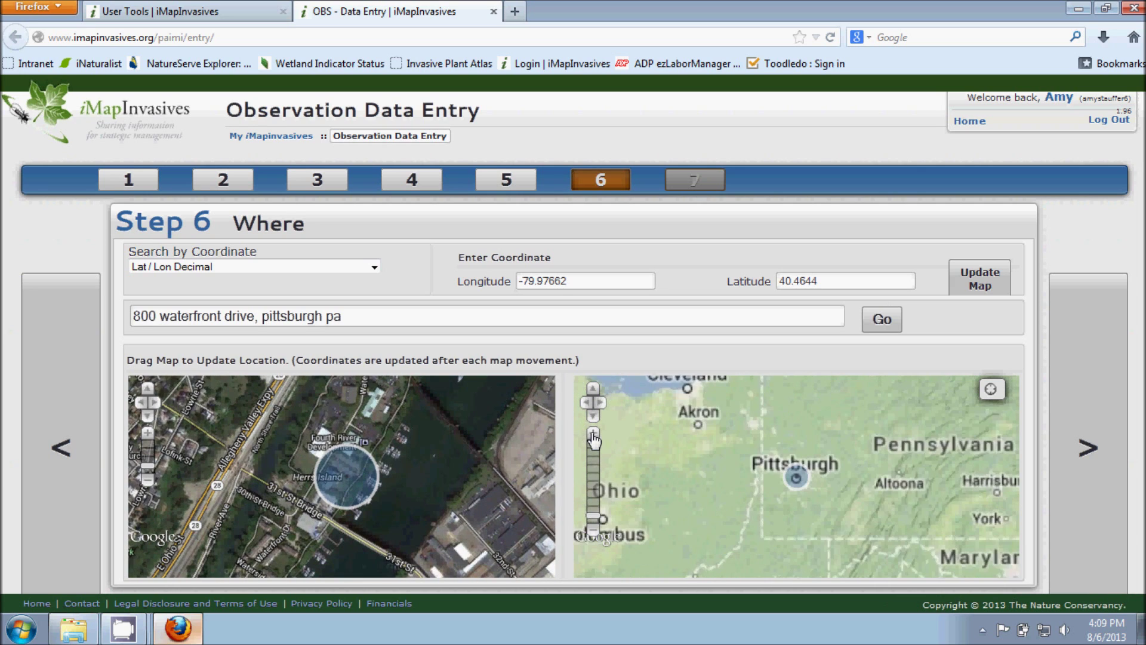
pyautogui.click(147, 432)
pyautogui.moveTo(441, 434); pyautogui.dragTo(337, 515)
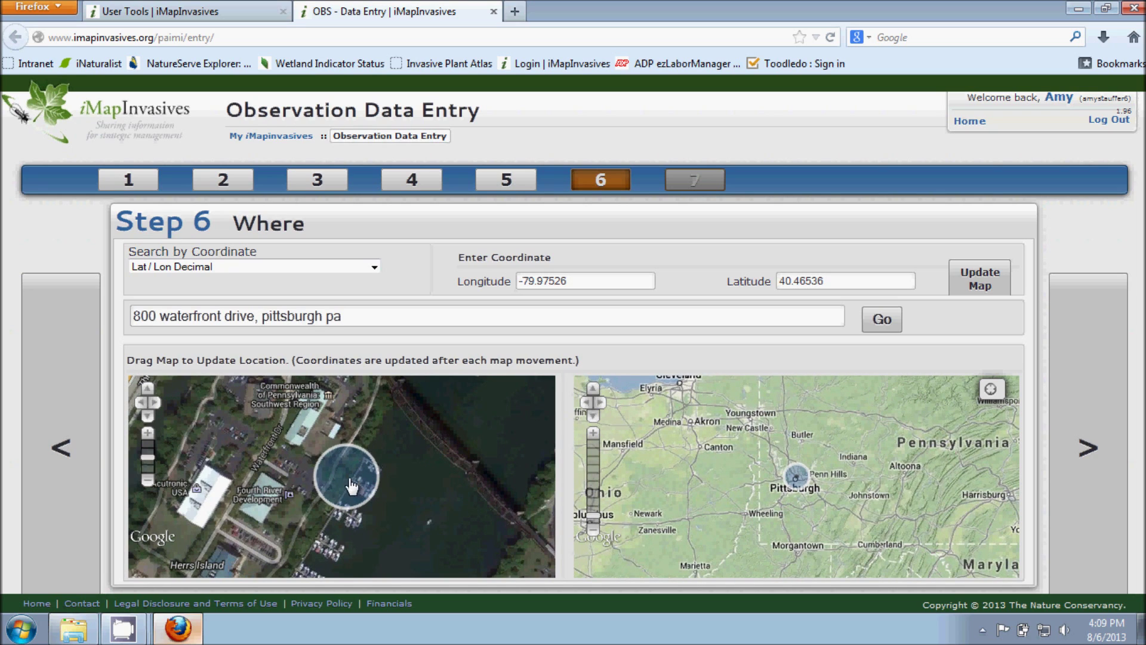
pyautogui.moveTo(388, 412); pyautogui.dragTo(378, 451)
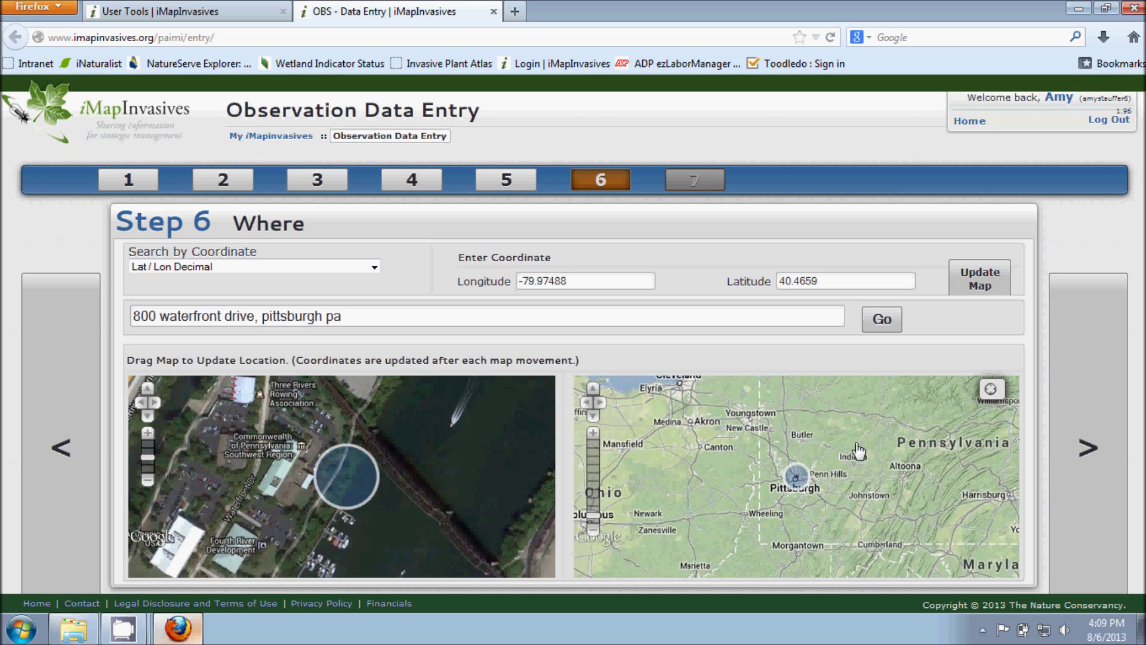
pyautogui.click(1086, 465)
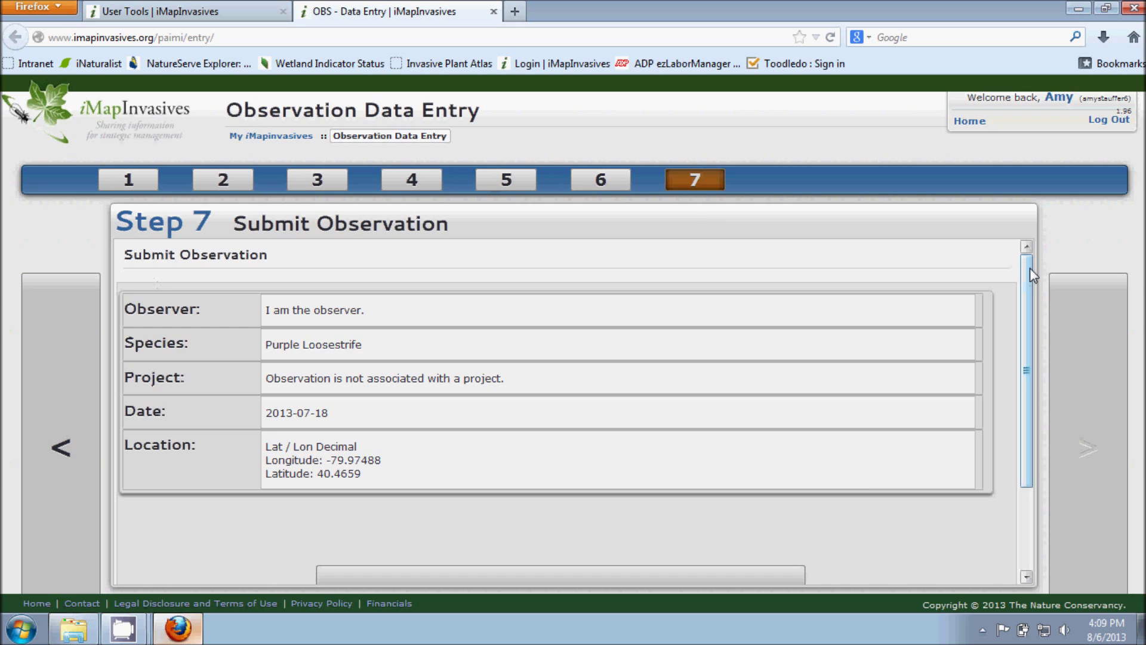
# Step: Submit the Purple Loosestrife observation from the bottom of the summary panel
pyautogui.moveTo(1029, 271); pyautogui.dragTo(1034, 374)
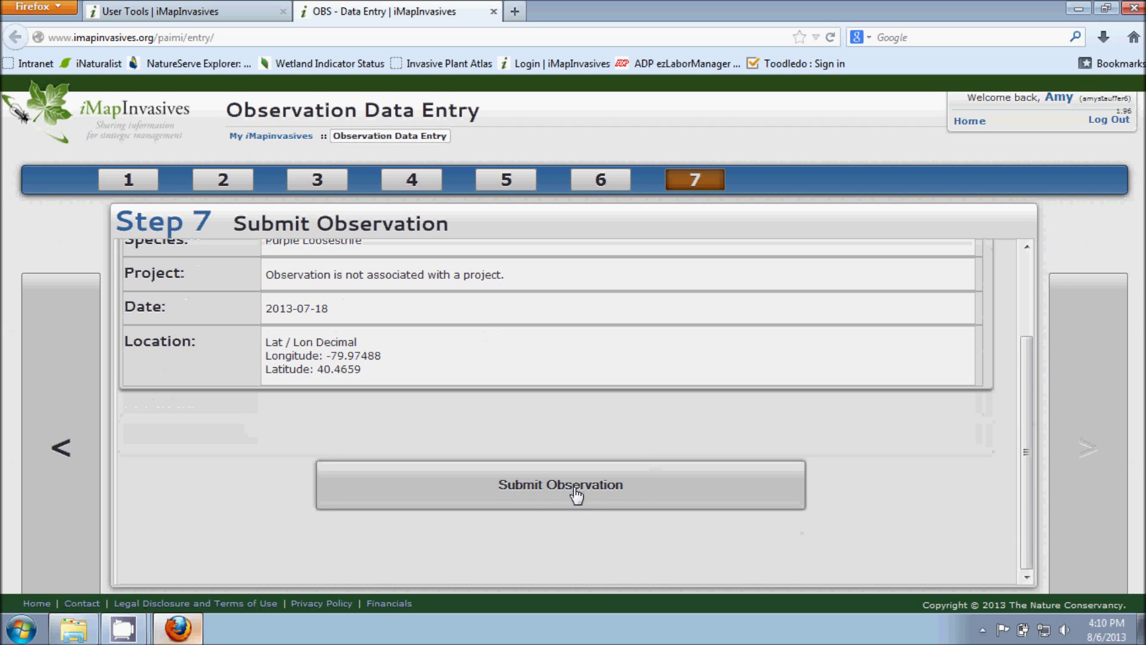
pyautogui.click(525, 493)
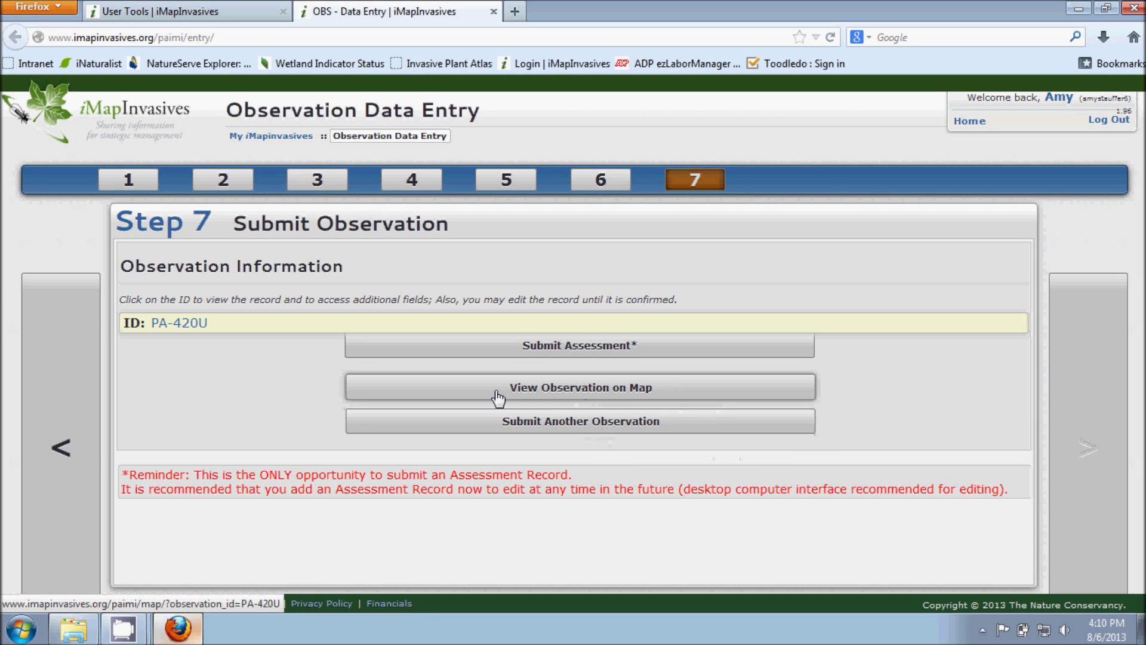
pyautogui.click(569, 395)
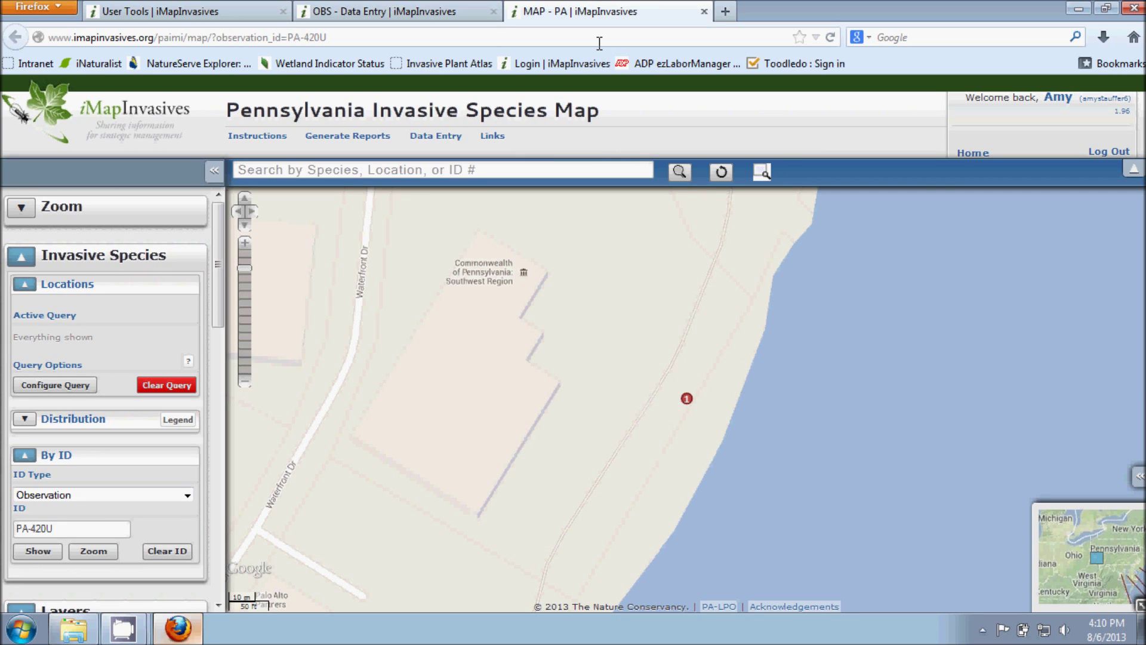
pyautogui.click(704, 12)
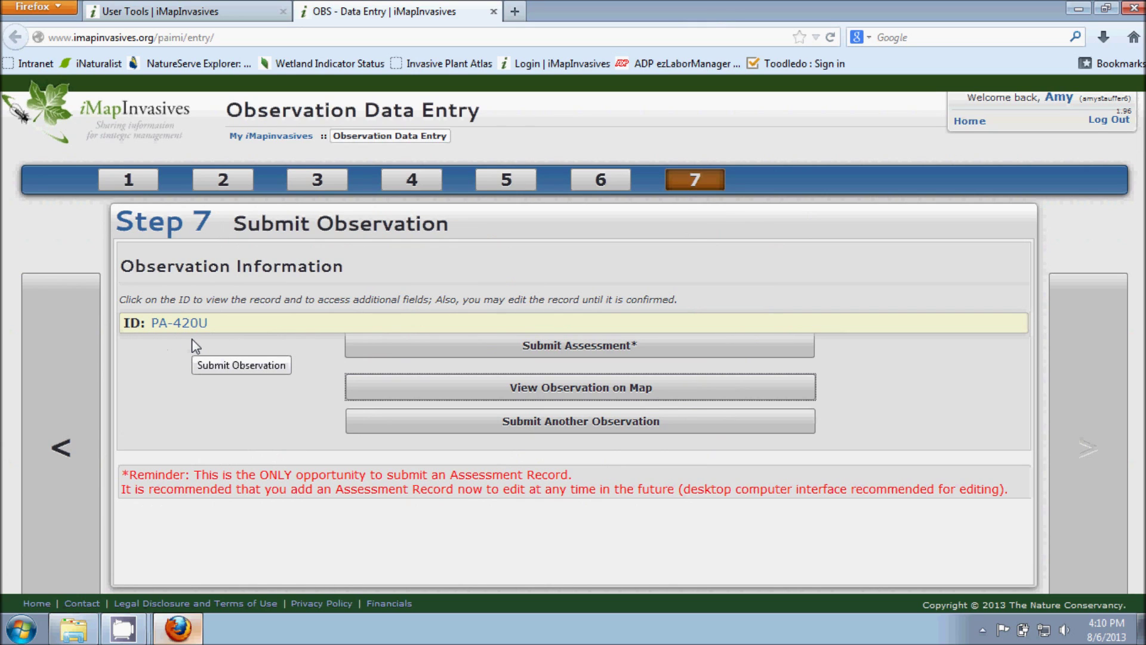
# Step: Open the PA-420U record and scroll through its coordinates and details down to the flower photo
pyautogui.click(184, 326)
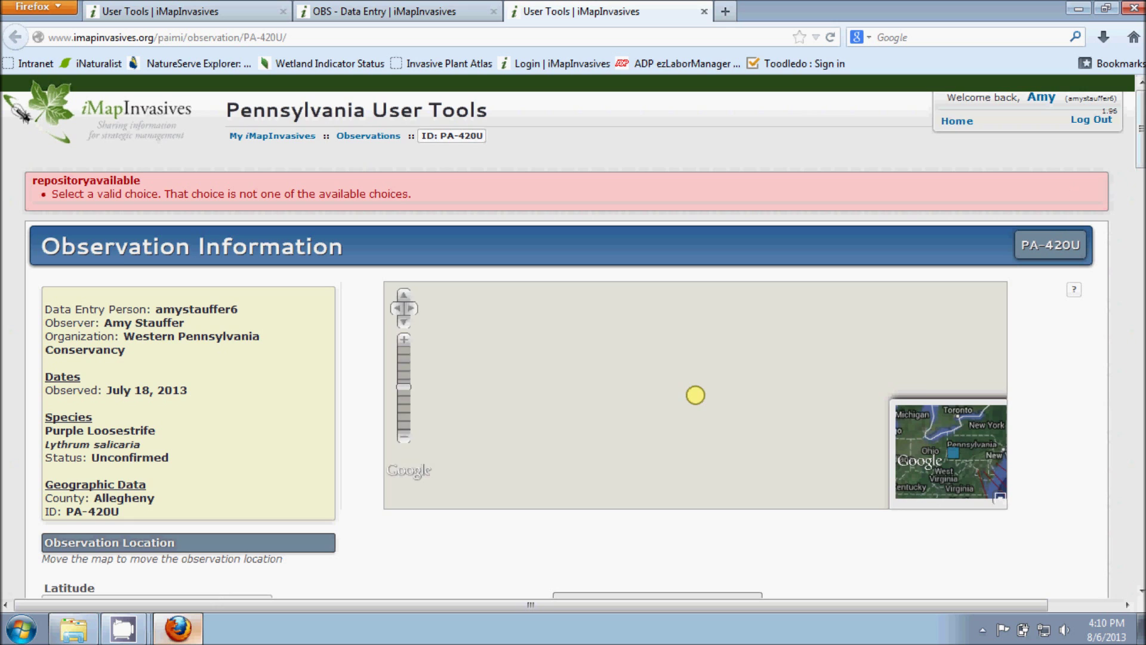
pyautogui.moveTo(1140, 133); pyautogui.dragTo(1140, 154)
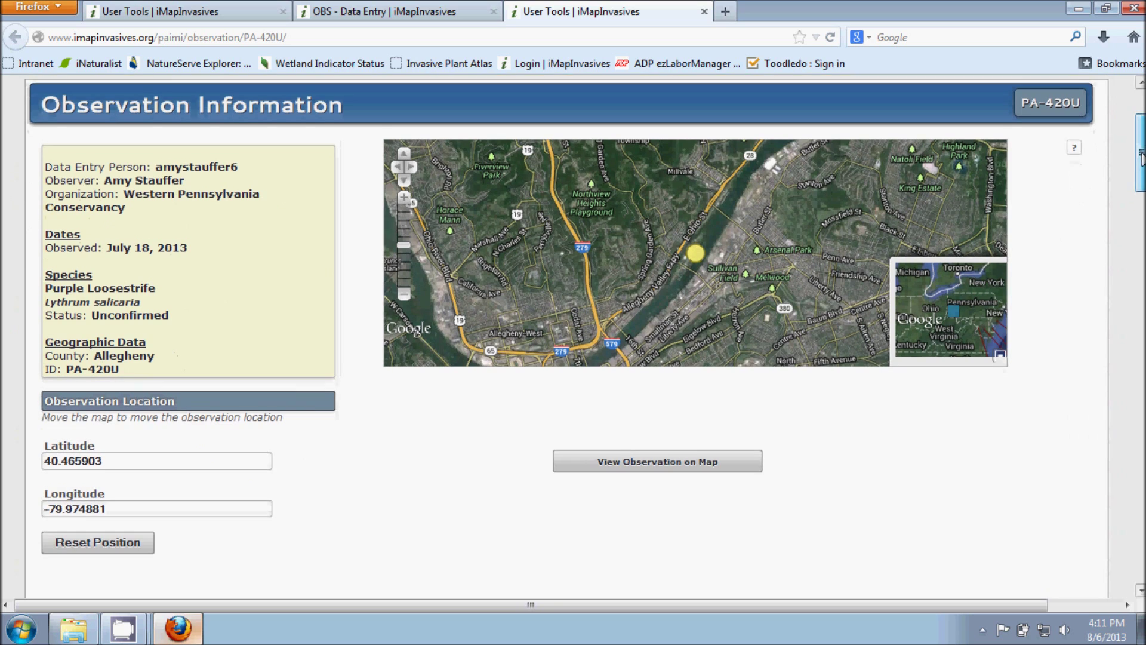
pyautogui.moveTo(1140, 150); pyautogui.dragTo(1141, 155)
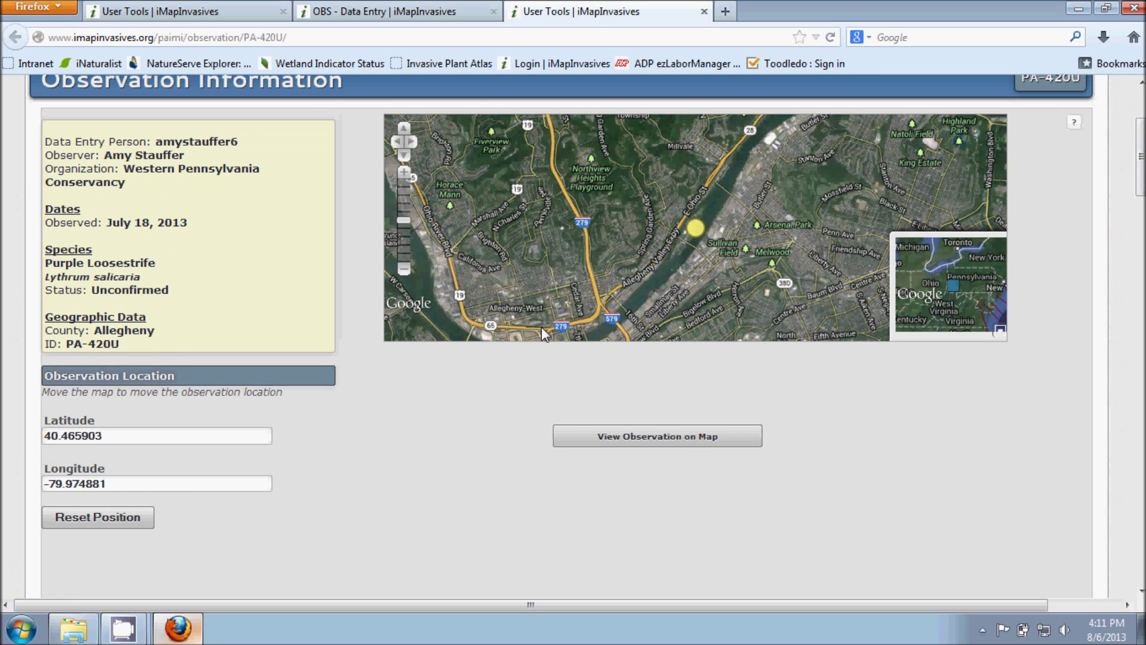
pyautogui.scroll(-1, 643, 272)
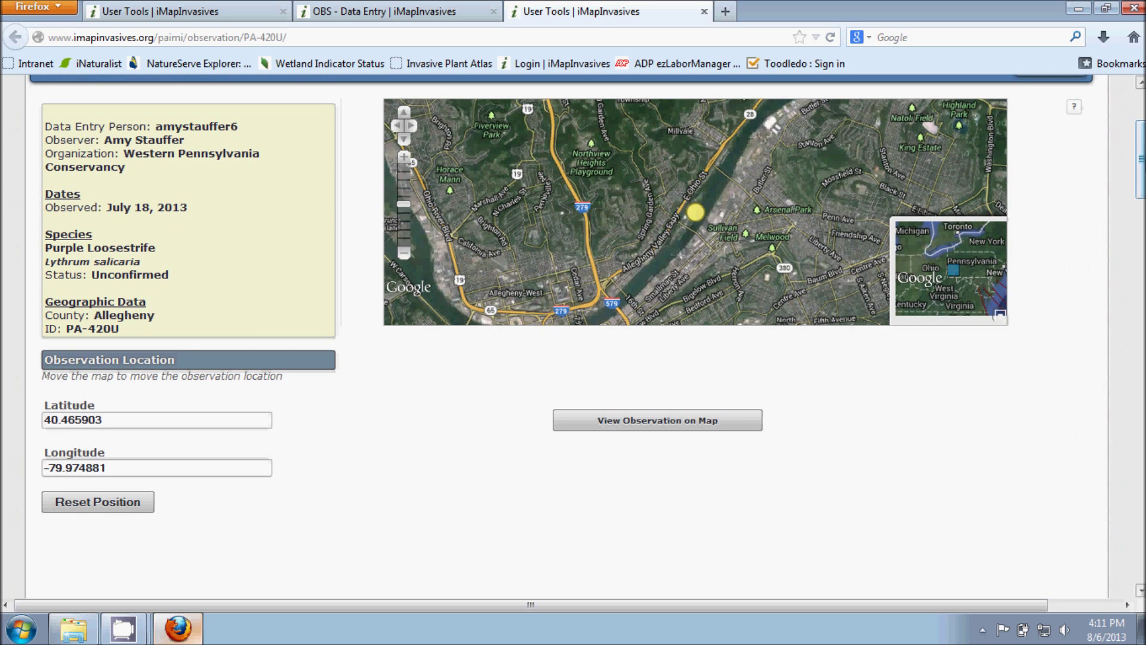
pyautogui.moveTo(1140, 153); pyautogui.dragTo(1140, 192)
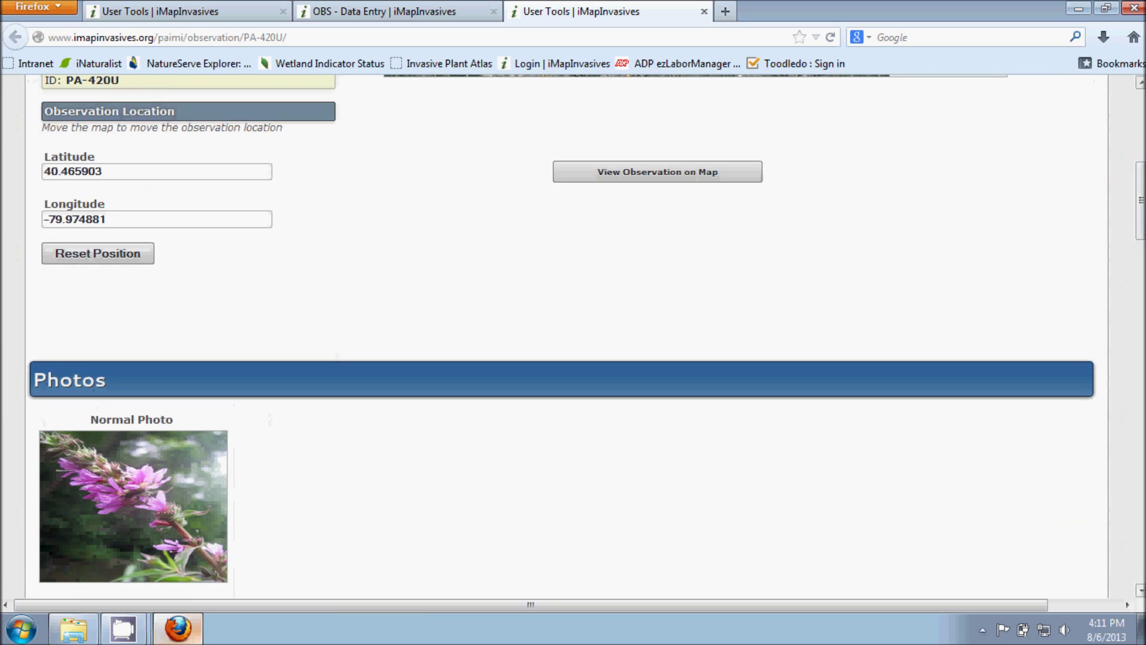
pyautogui.moveTo(1139, 211); pyautogui.dragTo(1119, 350)
pyautogui.scroll(10, 281, 216)
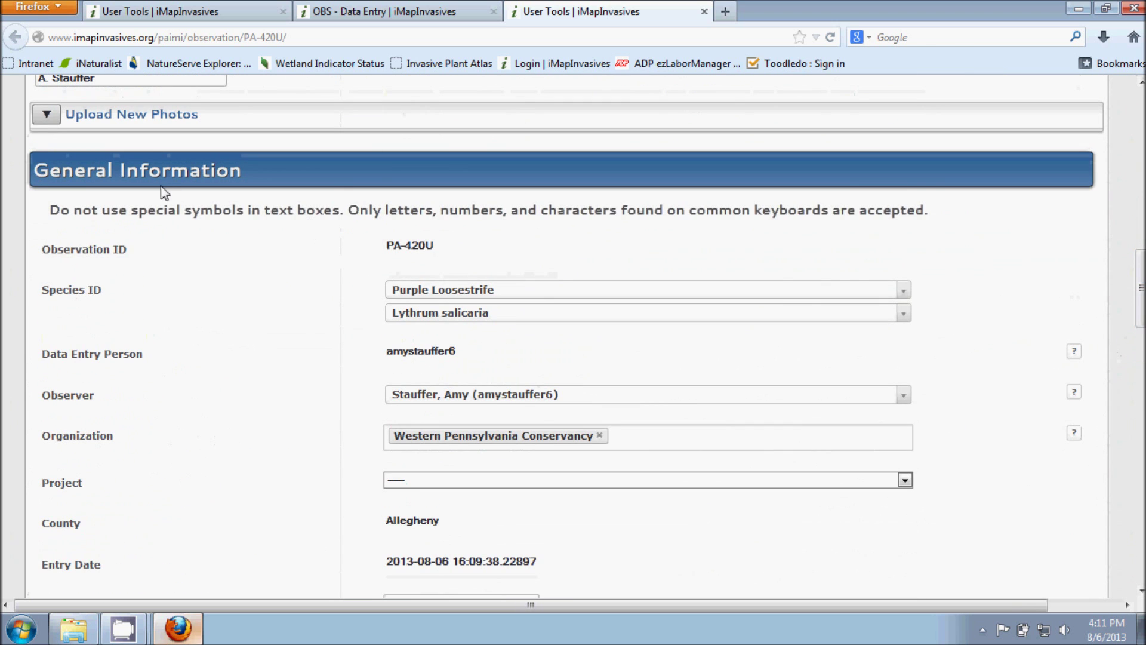
pyautogui.moveTo(1141, 285); pyautogui.dragTo(1141, 356)
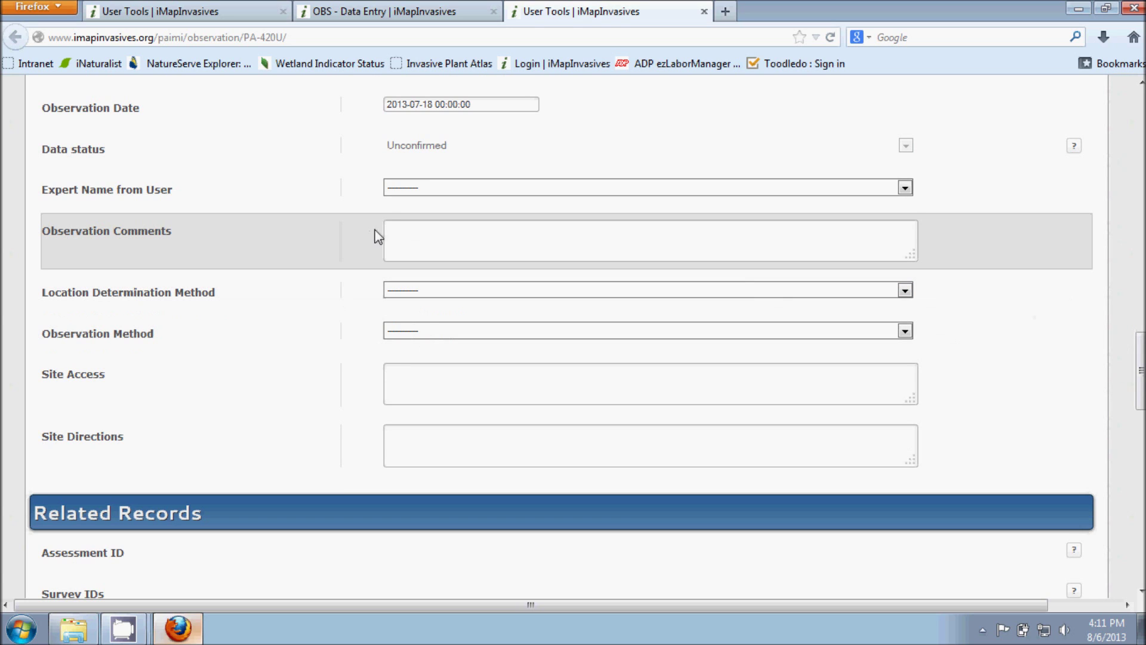
pyautogui.click(413, 232)
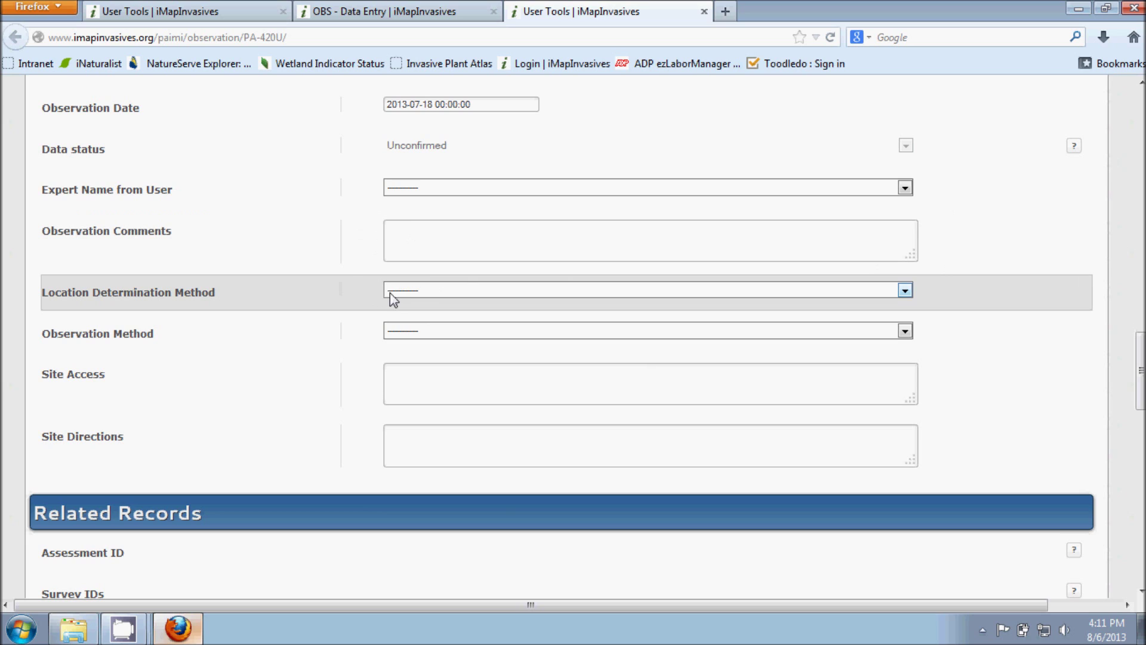
pyautogui.click(436, 289)
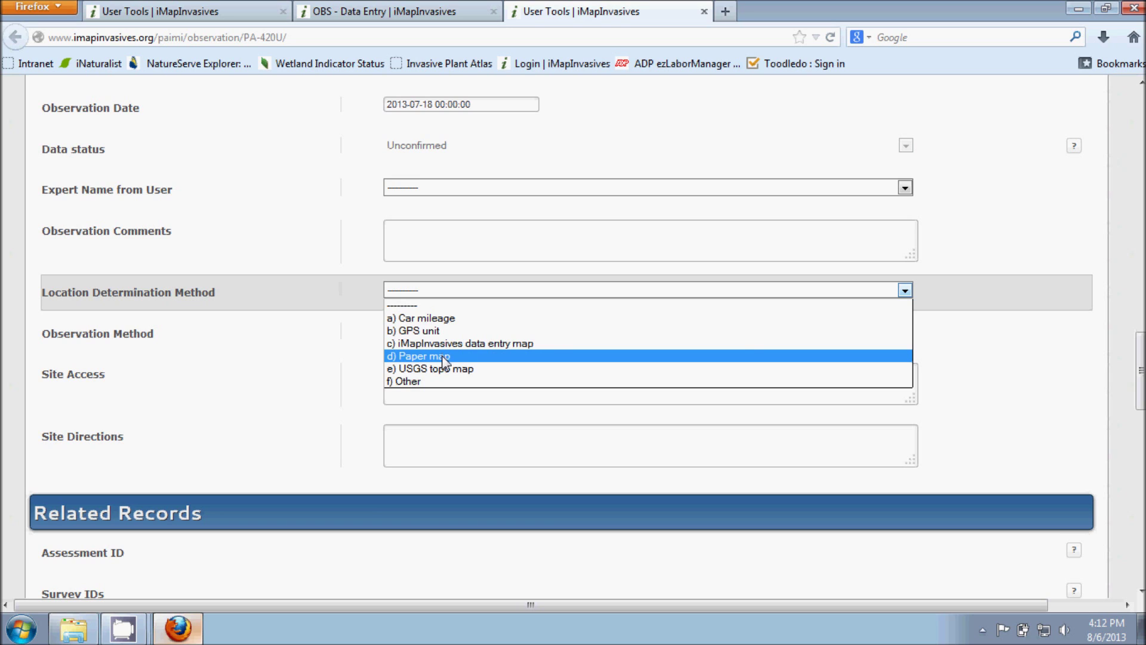
pyautogui.click(1044, 301)
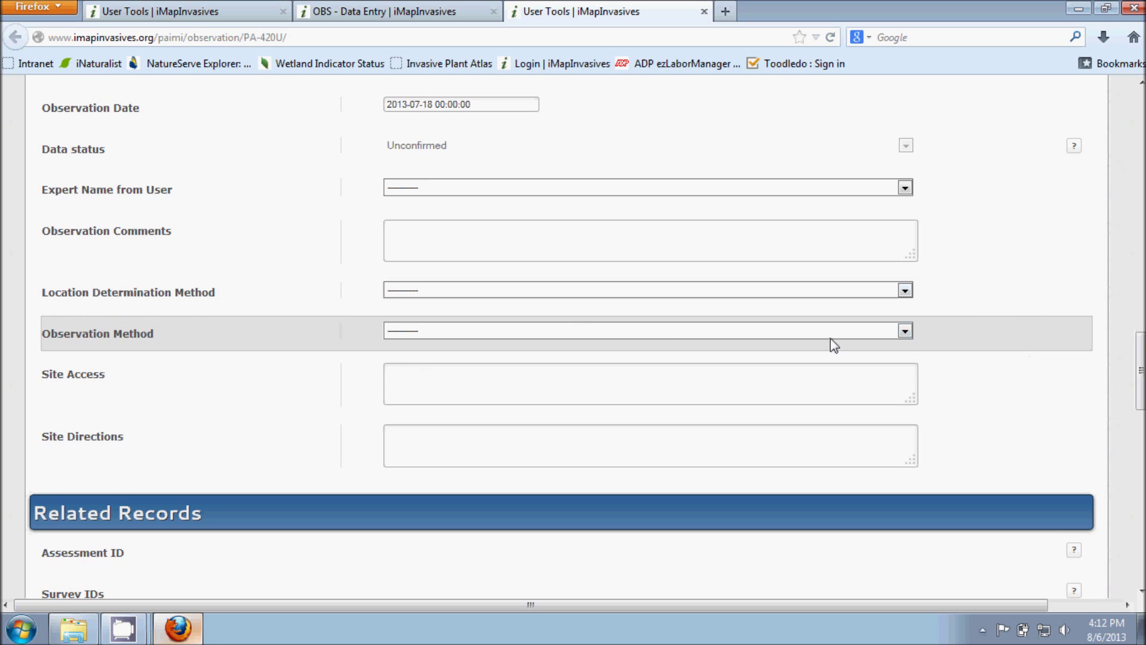
pyautogui.click(504, 331)
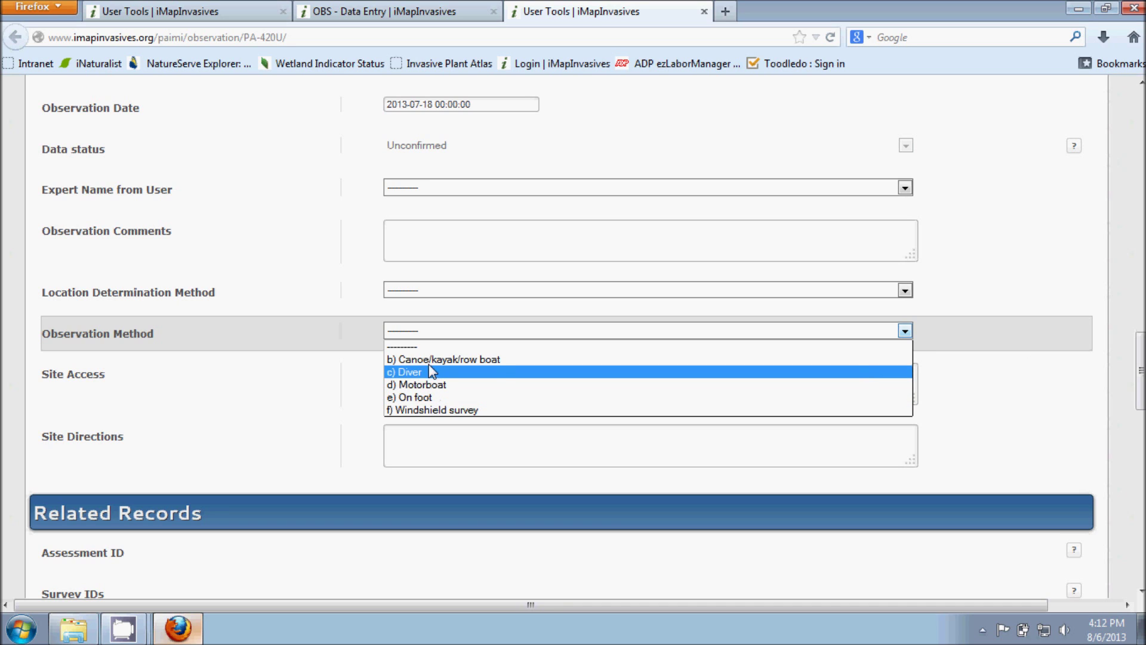
pyautogui.click(1080, 354)
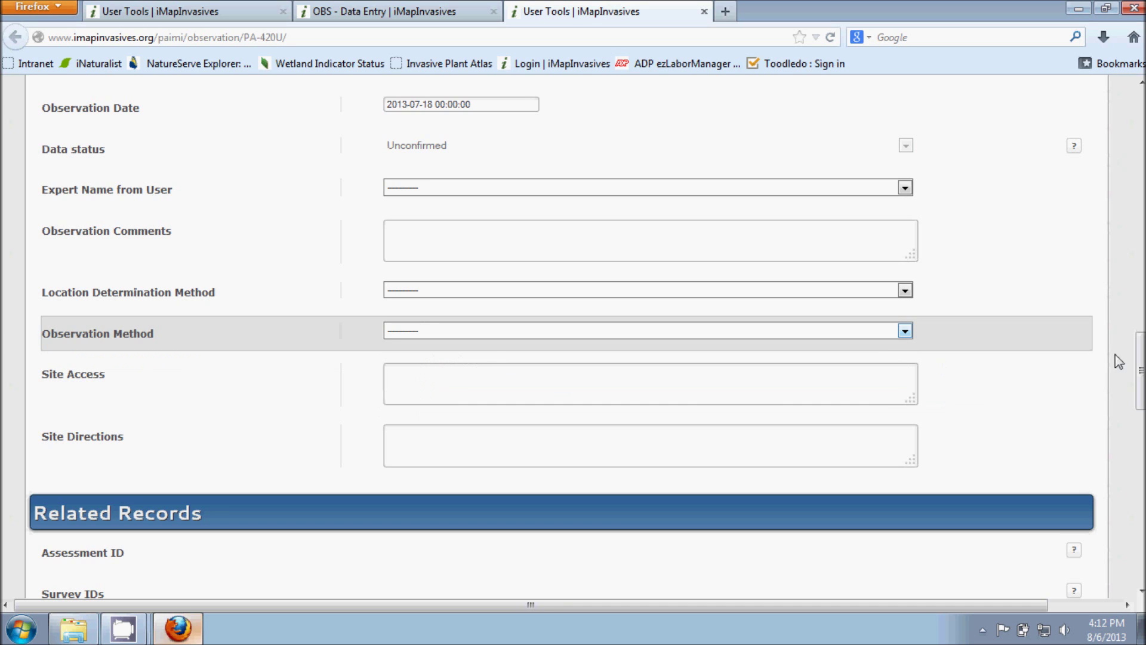
pyautogui.moveTo(1141, 360); pyautogui.dragTo(1141, 369)
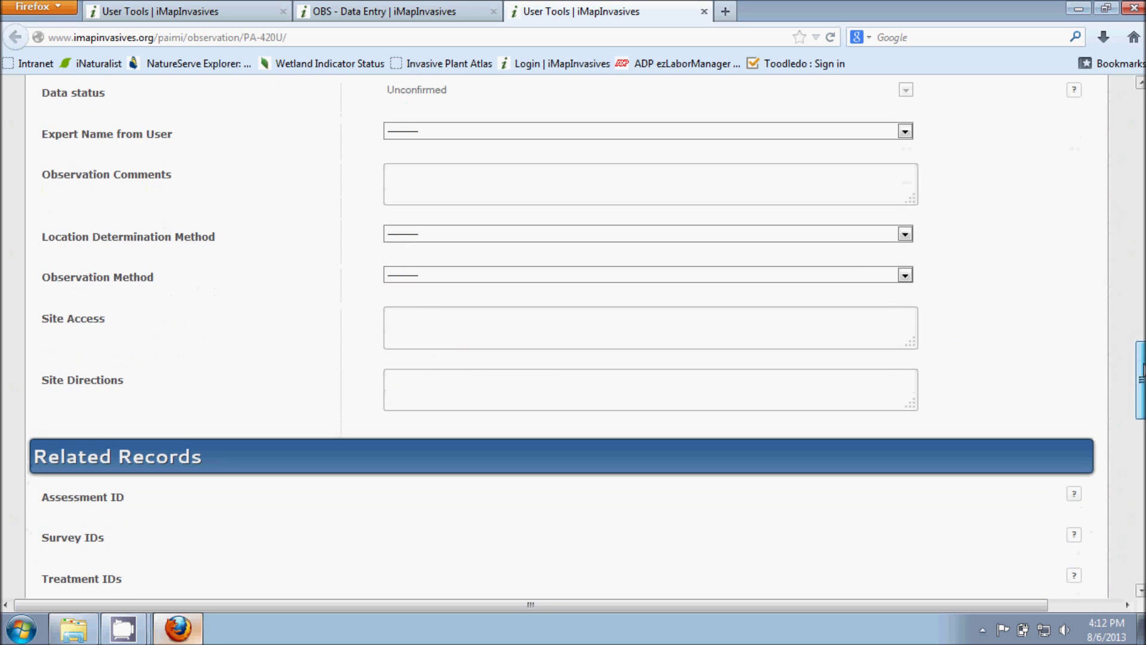
pyautogui.click(536, 338)
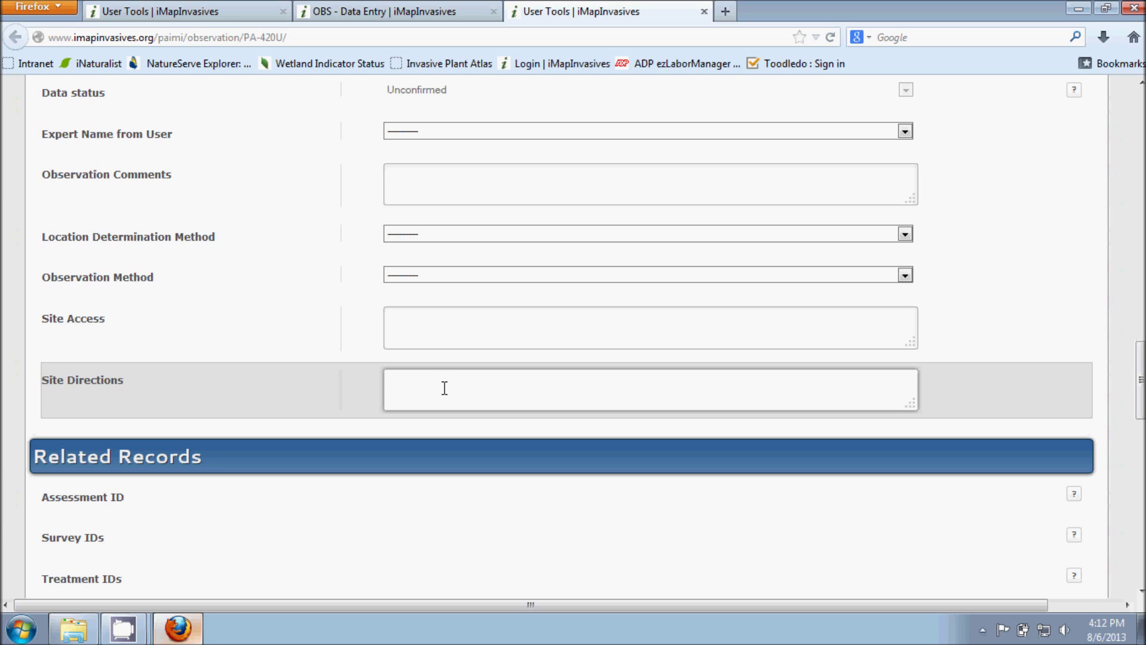
pyautogui.click(445, 388)
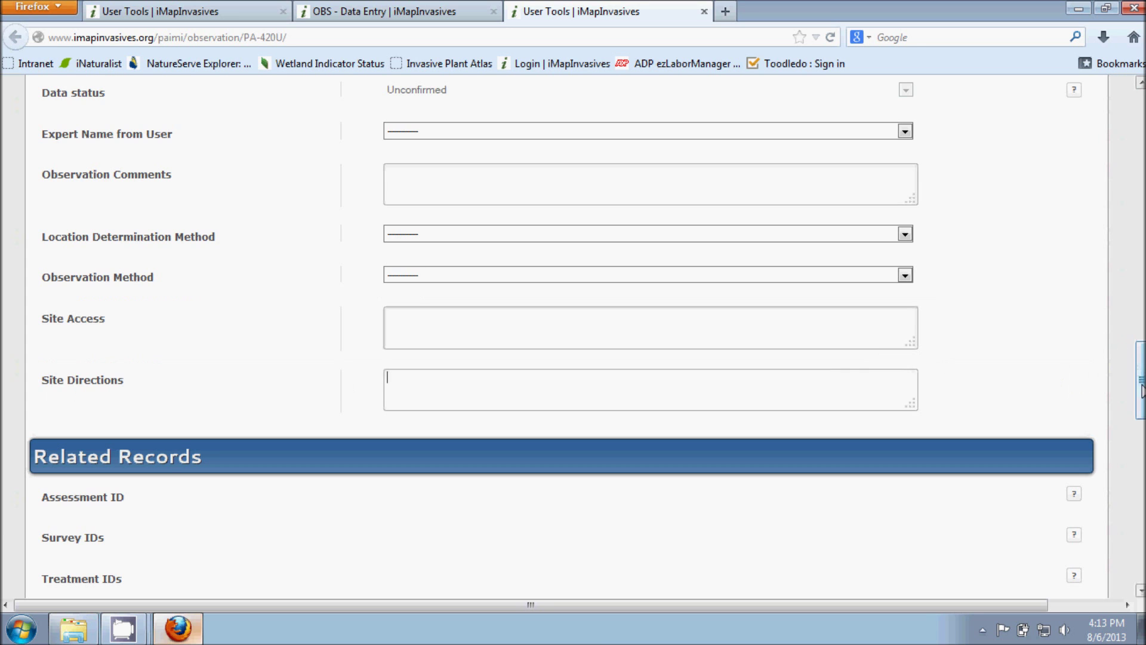
pyautogui.scroll(3, 1140, 374)
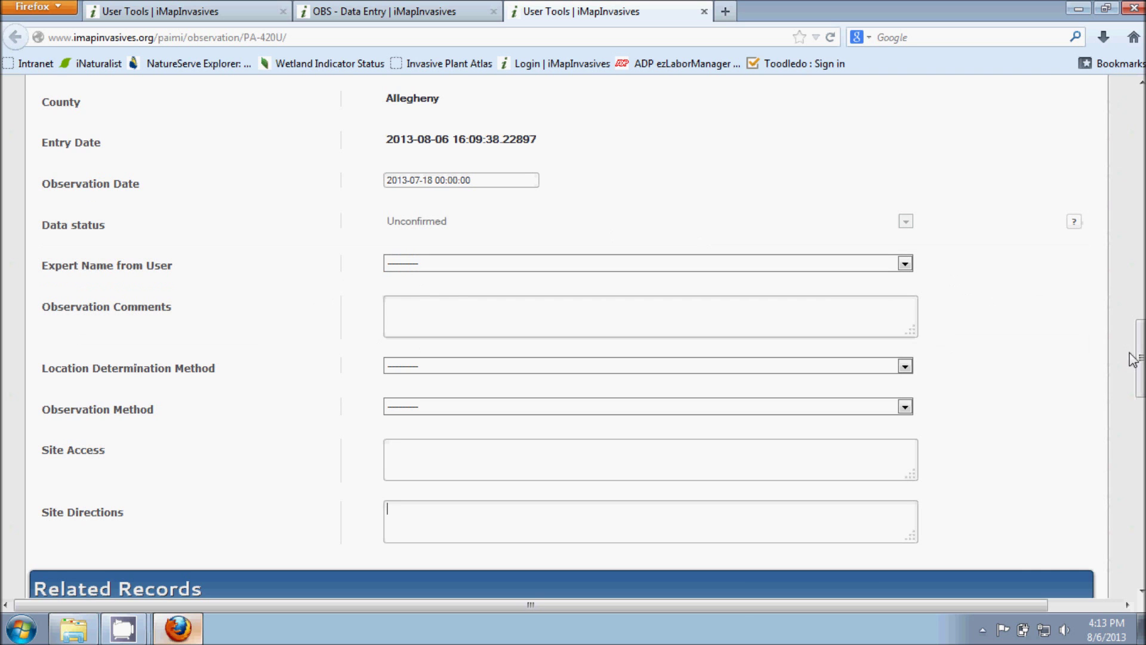
pyautogui.moveTo(1137, 358); pyautogui.dragTo(1141, 405)
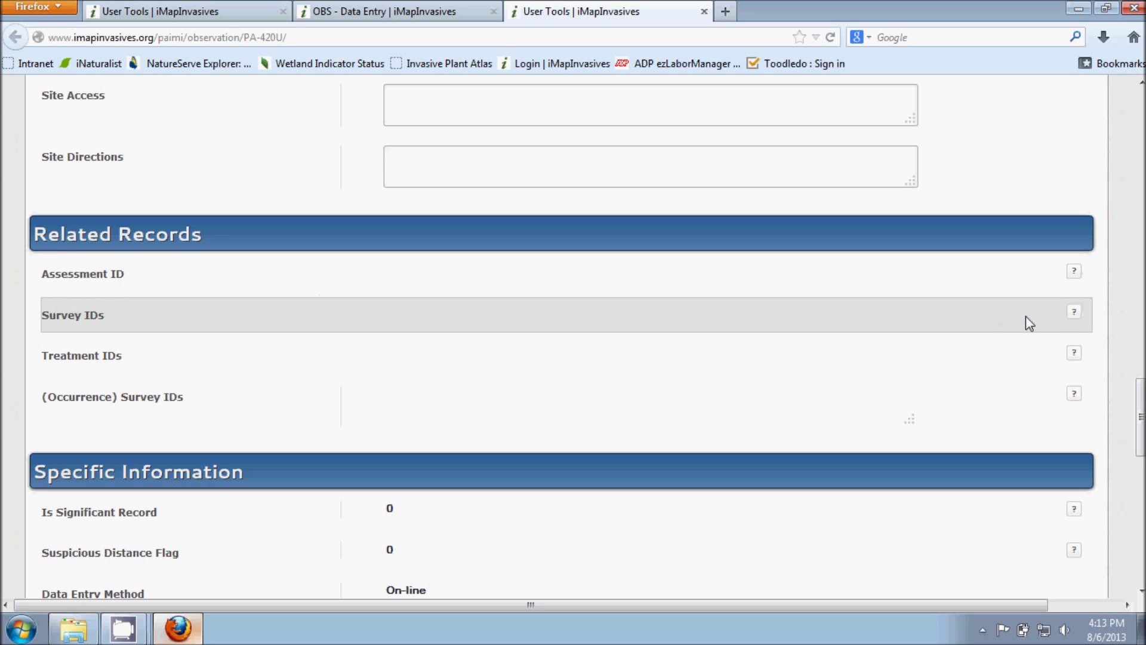
pyautogui.click(1140, 395)
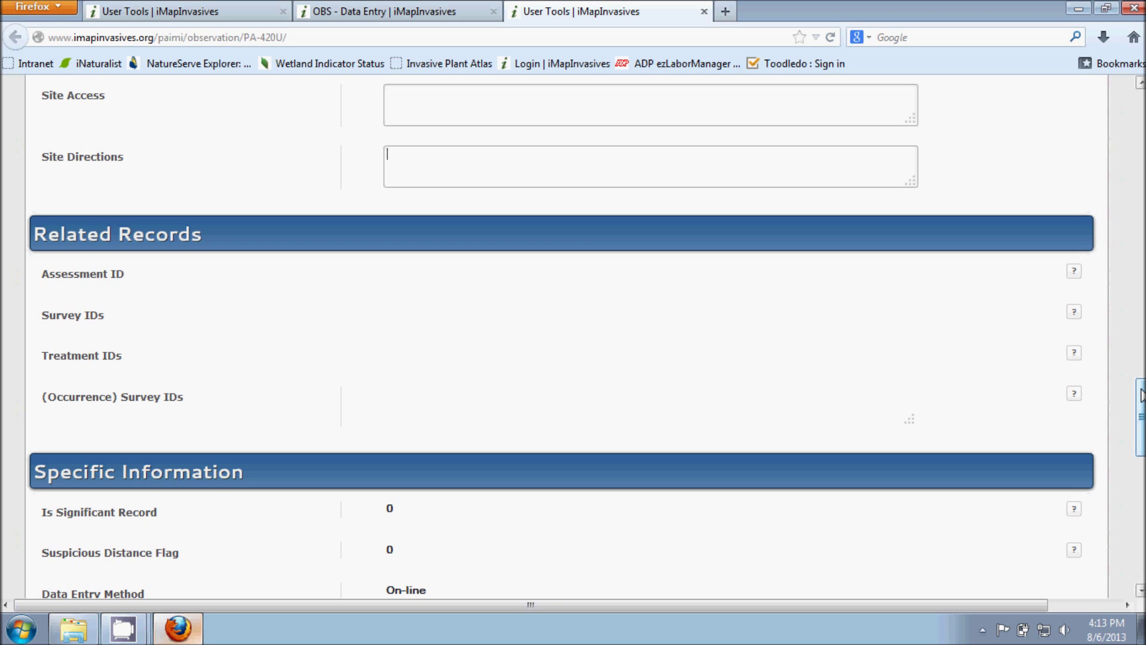
pyautogui.moveTo(1140, 394); pyautogui.dragTo(1140, 440)
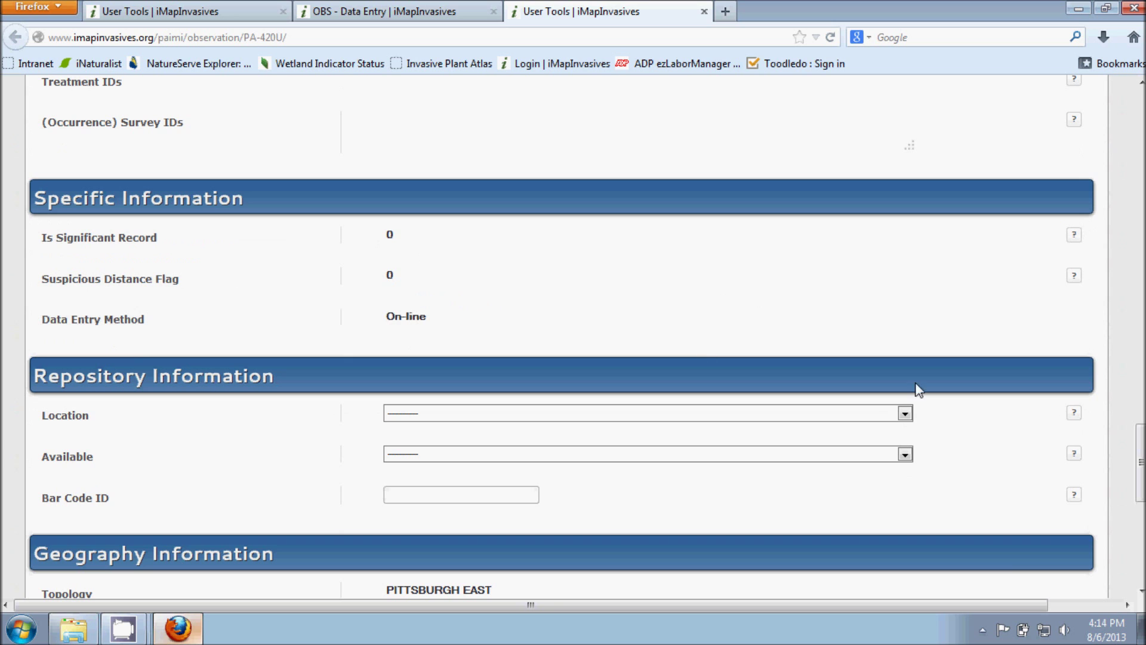
pyautogui.moveTo(1141, 445); pyautogui.dragTo(1140, 478)
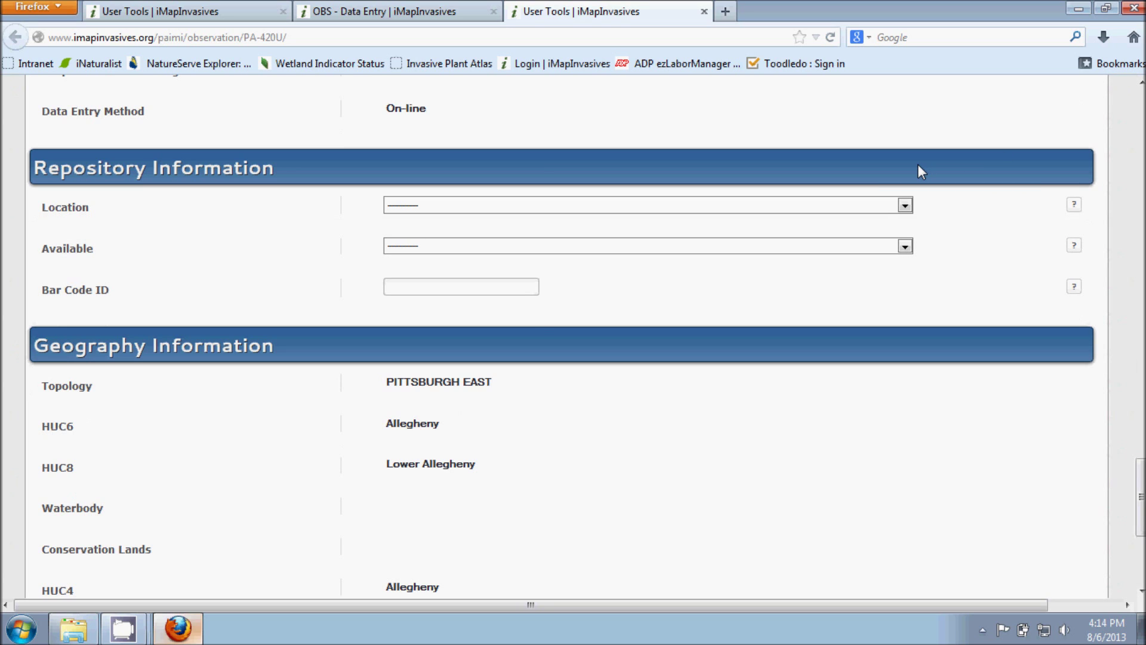
pyautogui.click(904, 206)
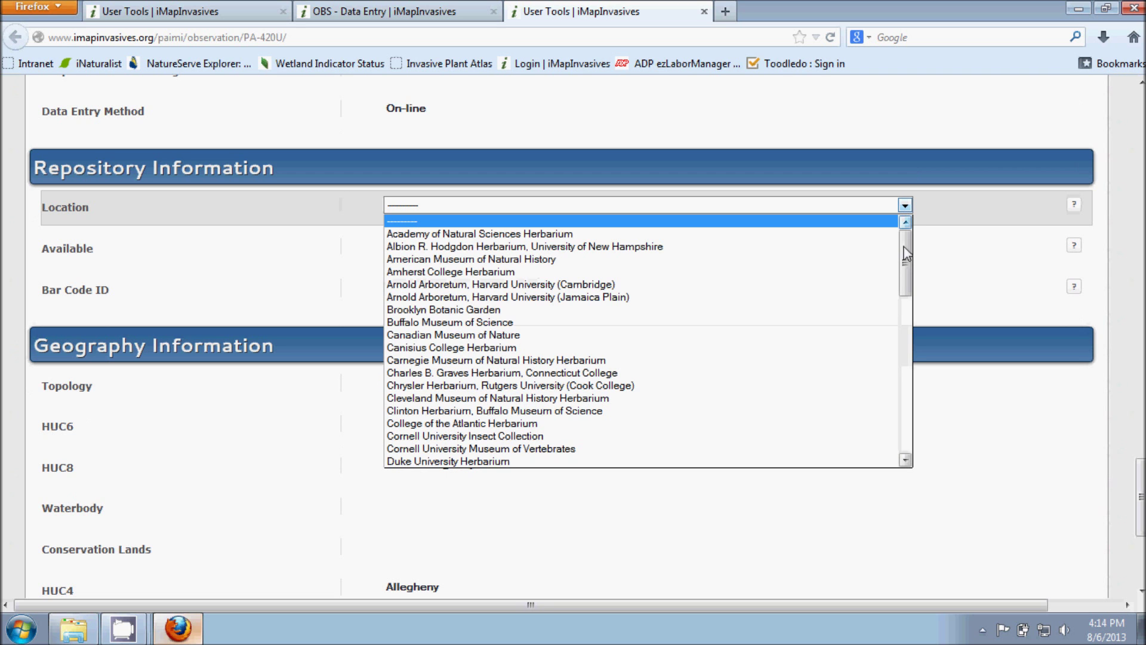
pyautogui.moveTo(909, 272); pyautogui.dragTo(906, 404)
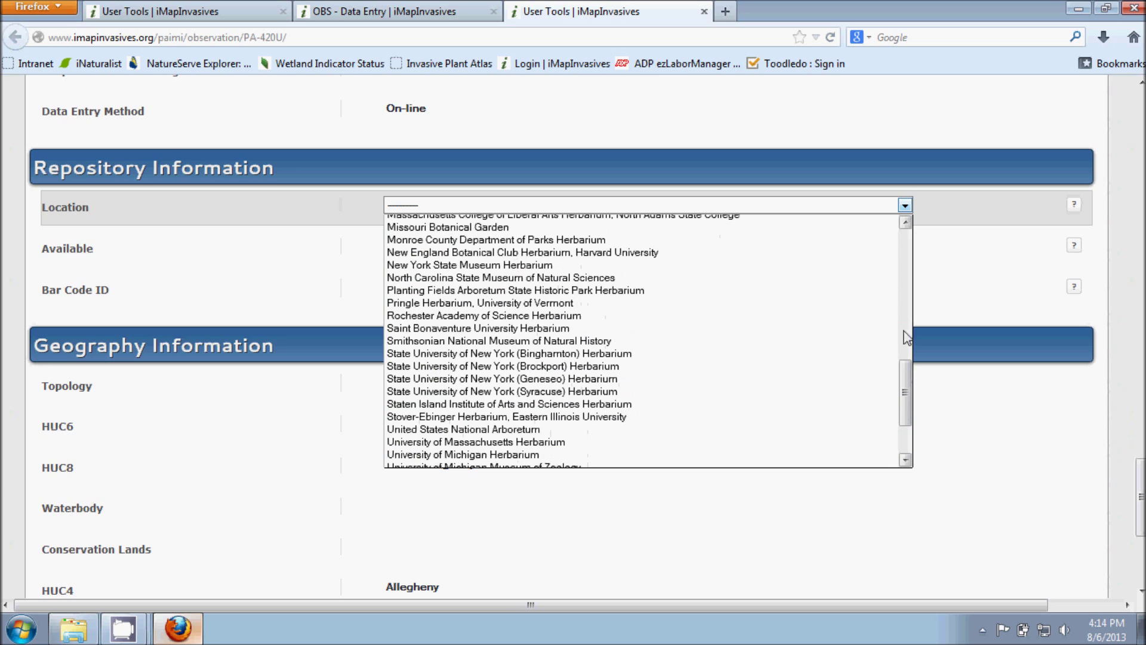
pyautogui.click(1122, 207)
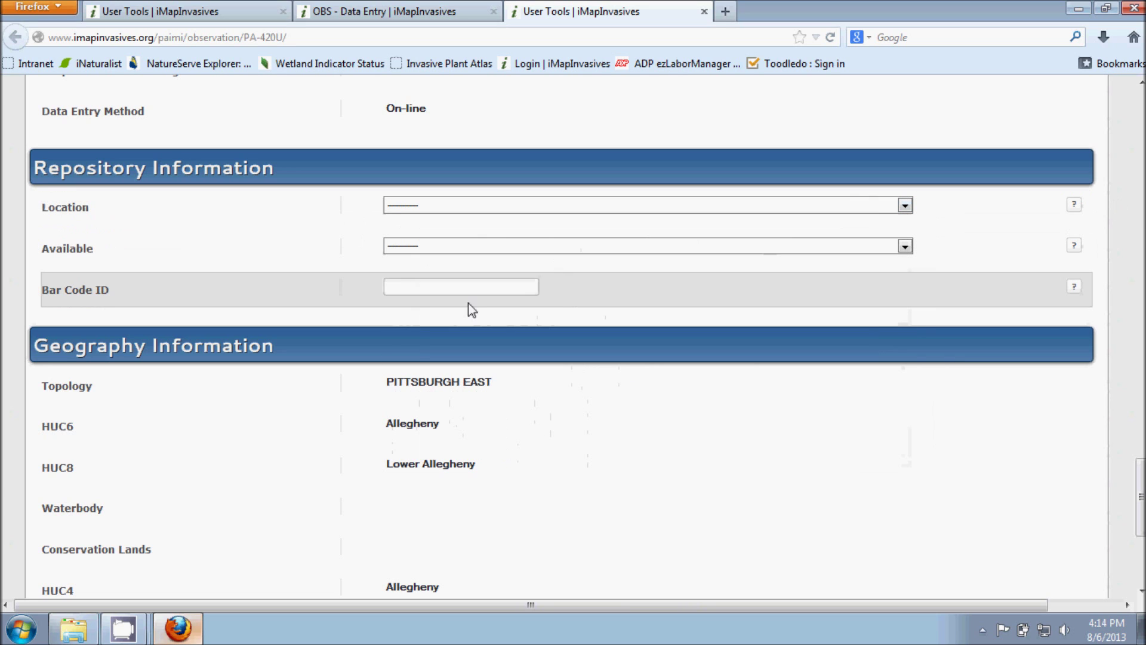
# Step: Save the PA-420U record unchanged with Update Observation at the bottom of the form
pyautogui.moveTo(1142, 487); pyautogui.dragTo(1142, 529)
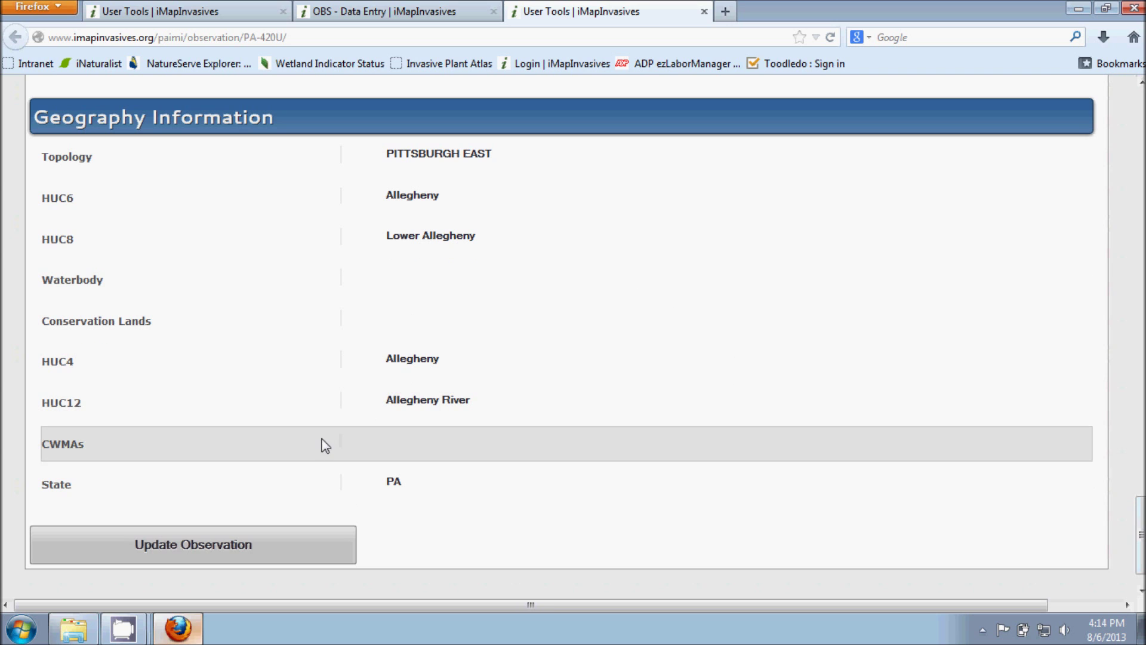
pyautogui.click(183, 544)
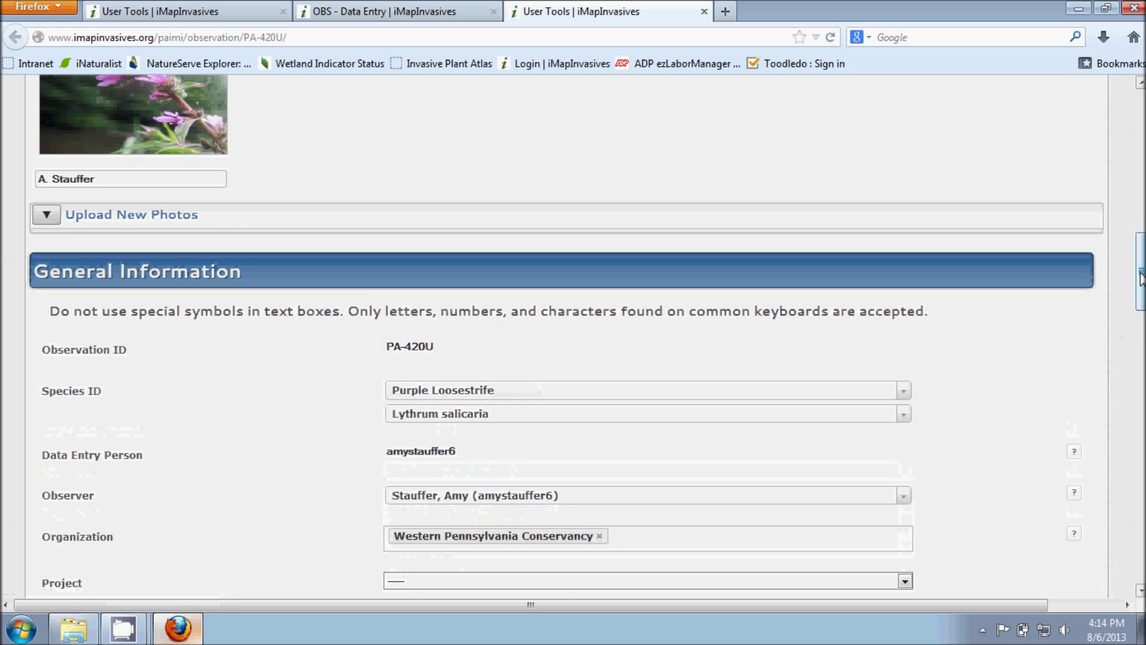
pyautogui.scroll(-6, 1137, 296)
pyautogui.moveTo(1141, 322); pyautogui.dragTo(1142, 110)
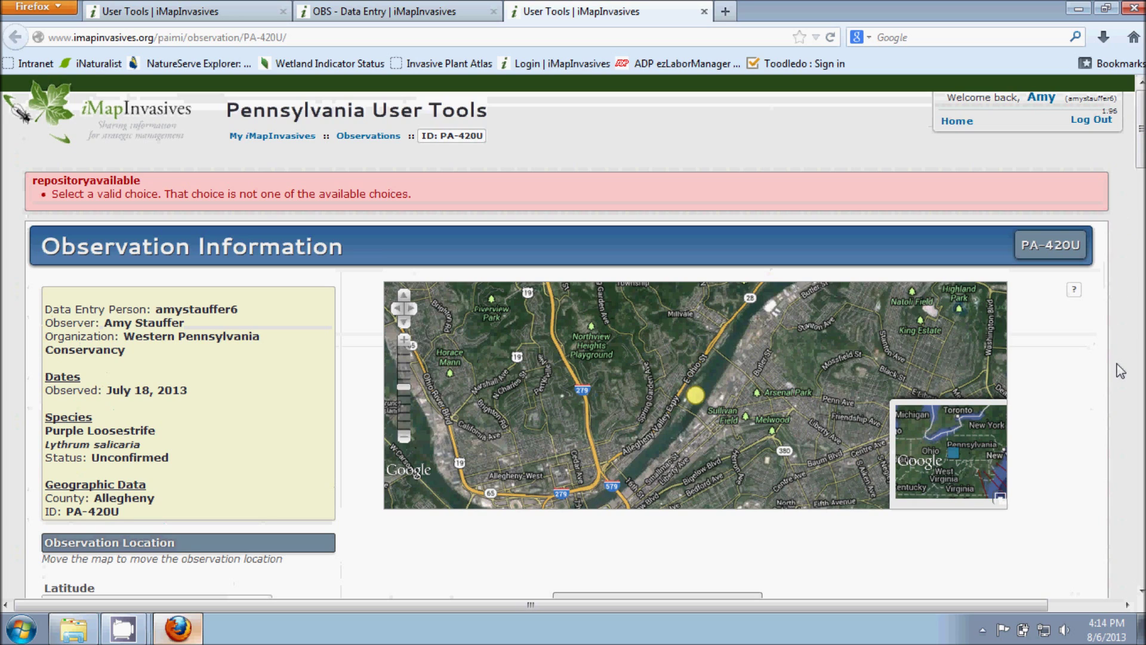